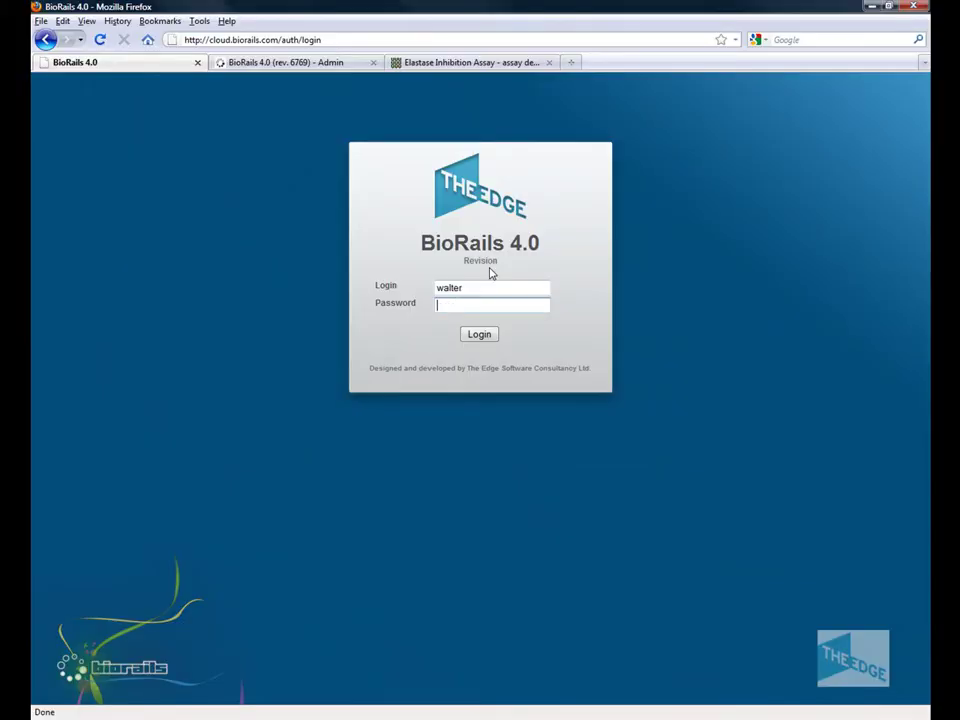
# Step: Log in with the account password and decline the browser's offer to remember it
pyautogui.write('••••••')
pyautogui.press('Return')
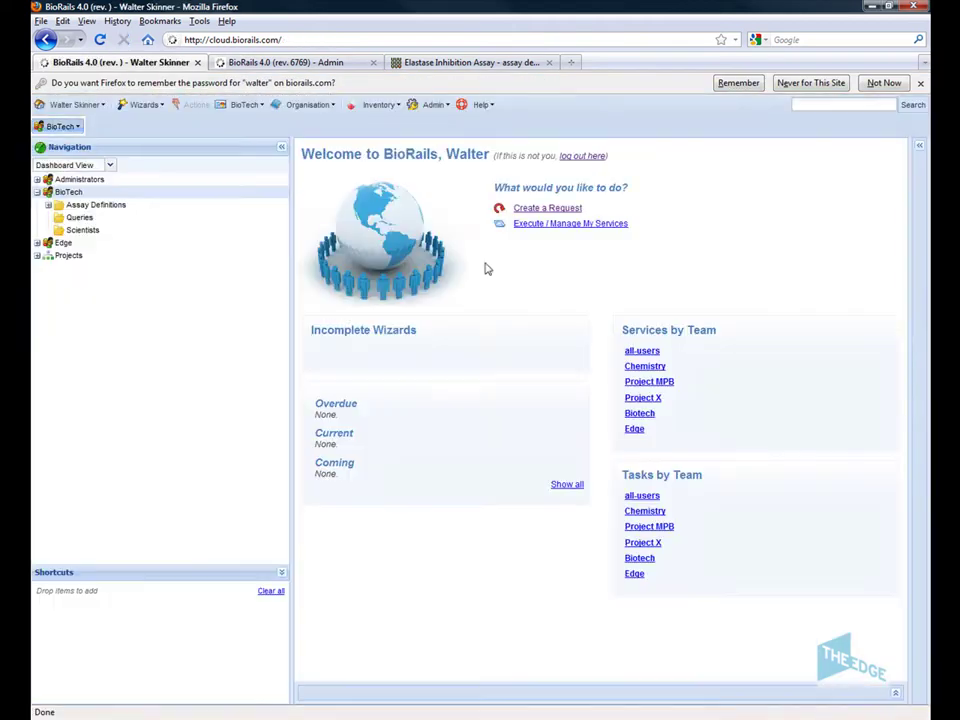
pyautogui.click(884, 83)
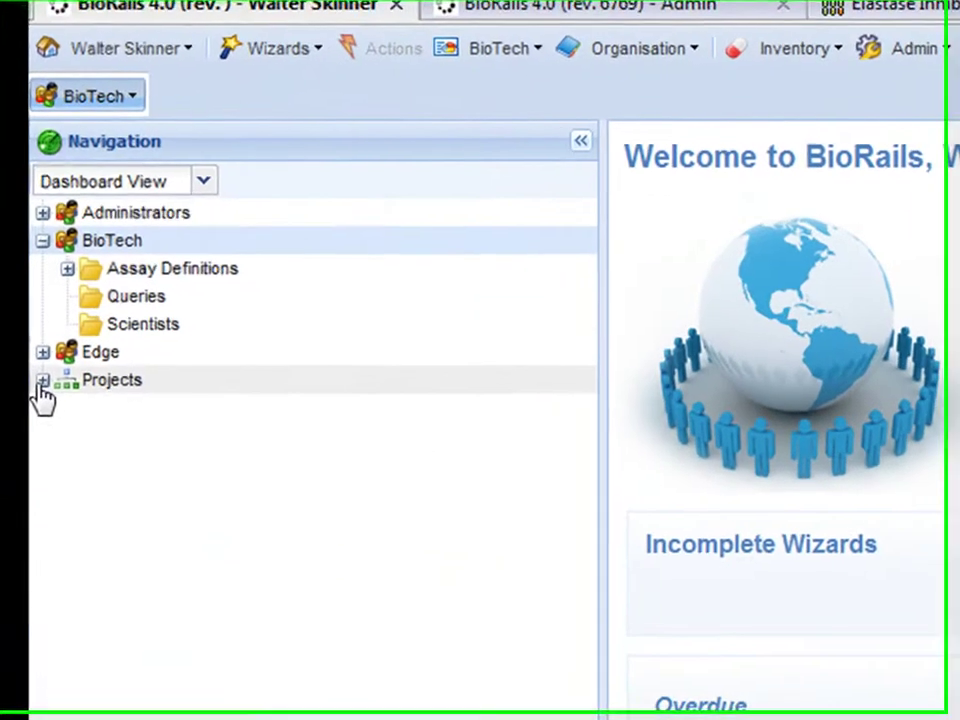
# Step: Browse the Projects tree down through the Cancer project to the folders inside L0103
pyautogui.click(37, 267)
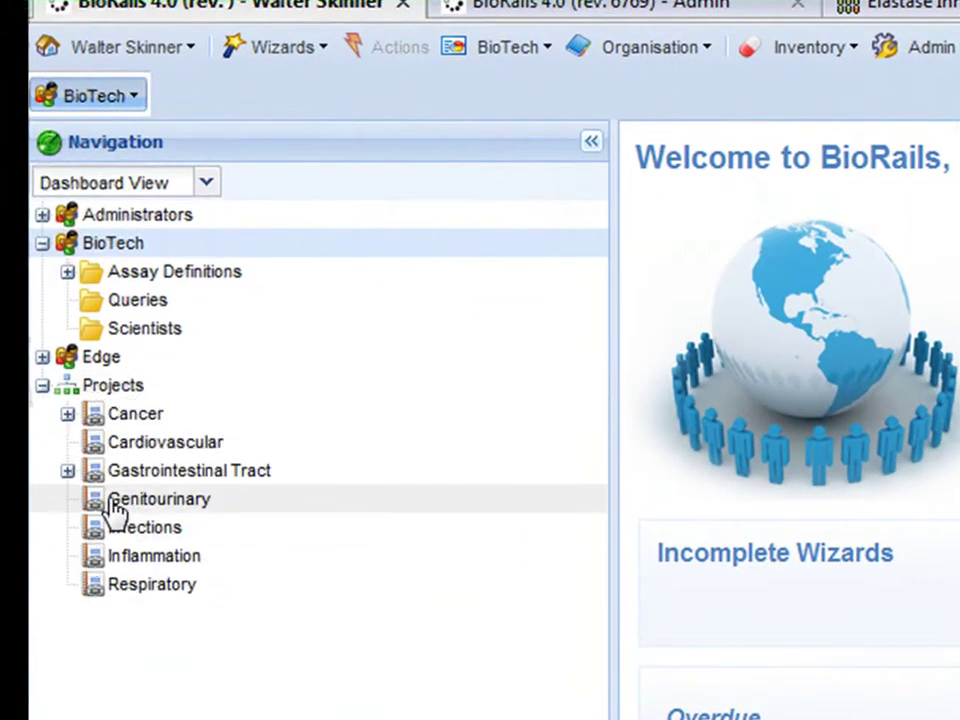
pyautogui.click(67, 414)
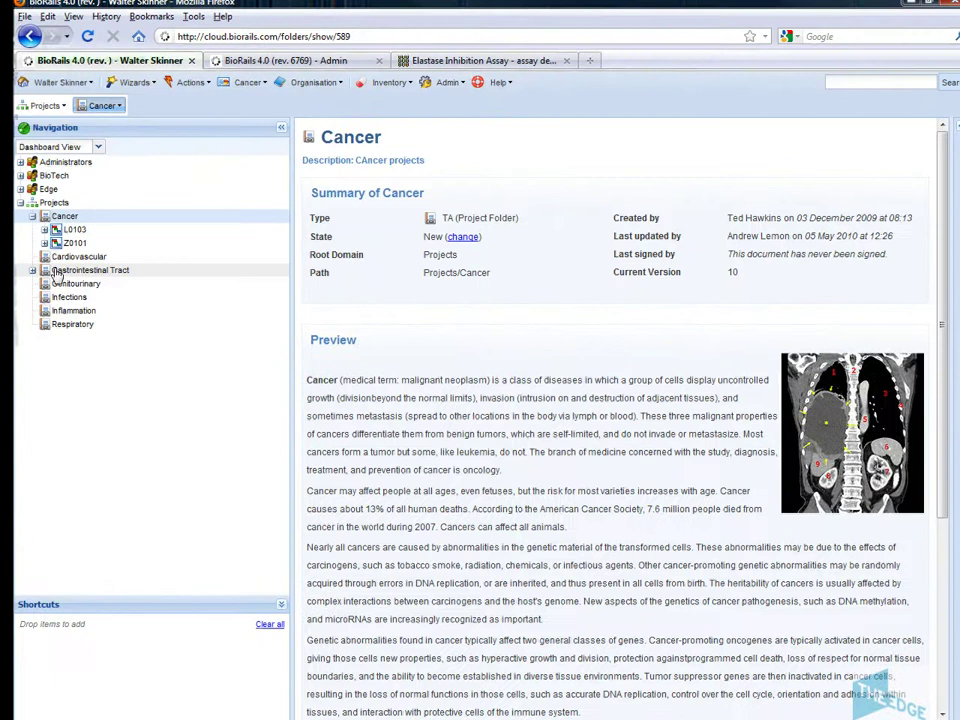
pyautogui.click(44, 229)
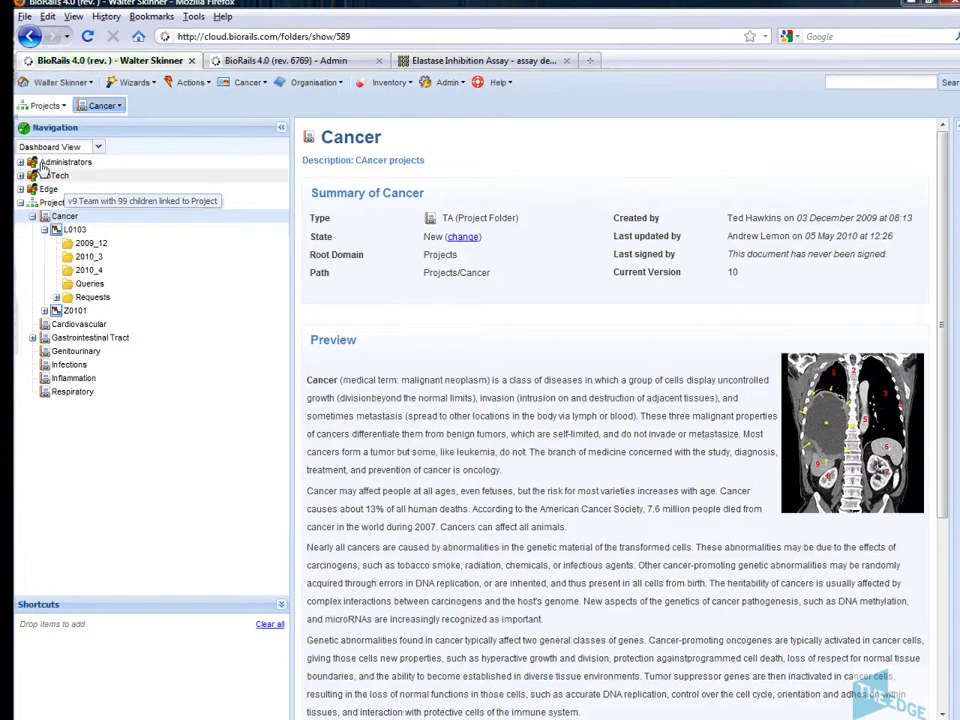
# Step: Start a new request from the home page and set its virtual location to project L0103 under Cancer
pyautogui.click(23, 84)
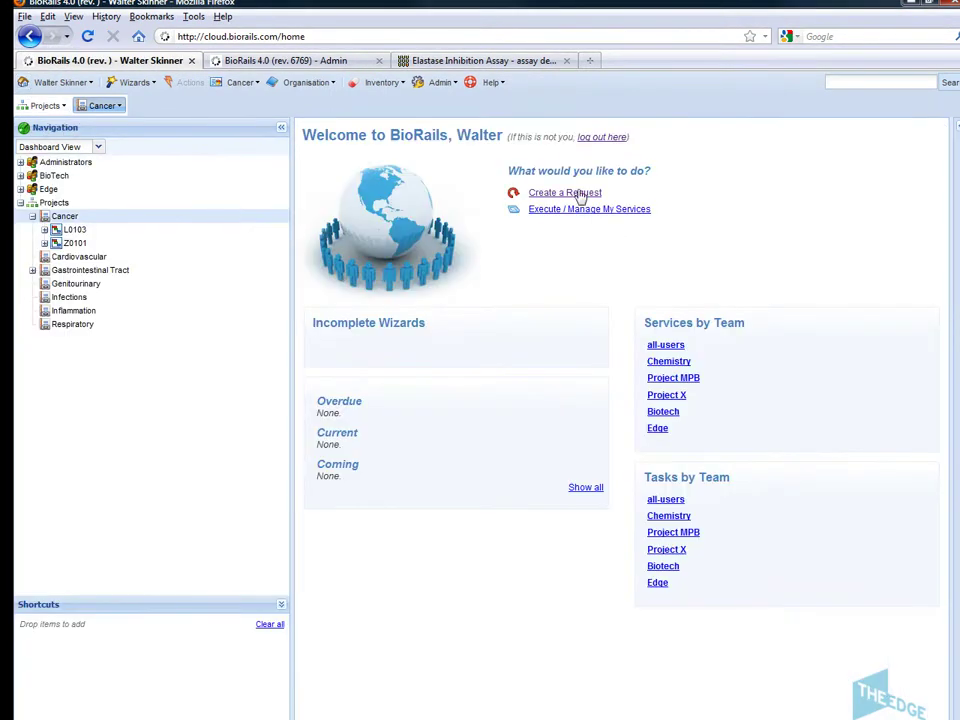
pyautogui.click(580, 195)
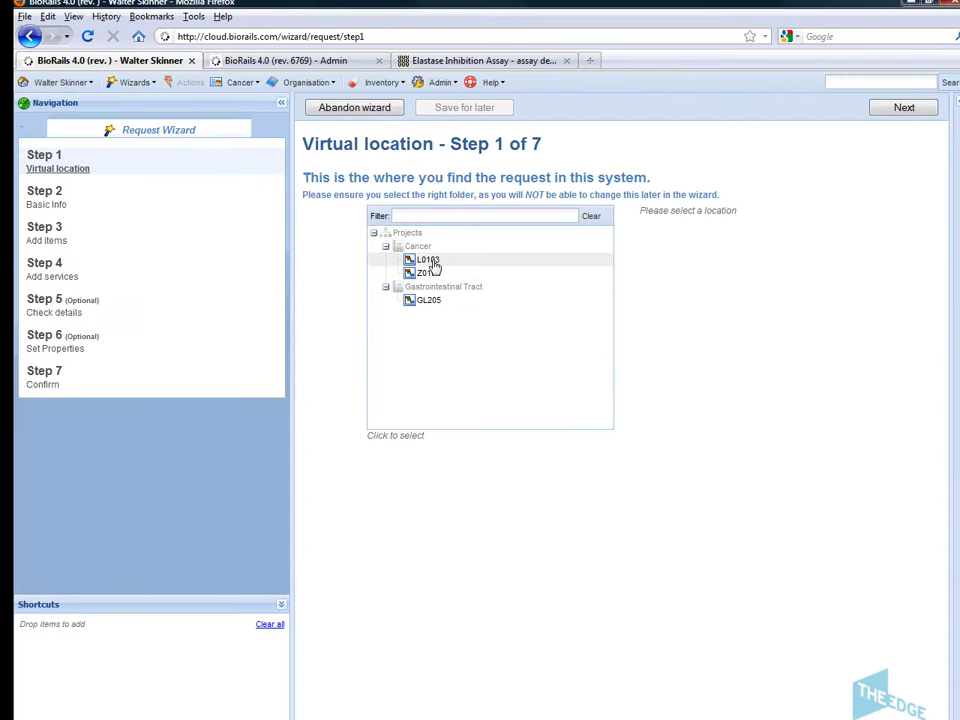
pyautogui.click(428, 261)
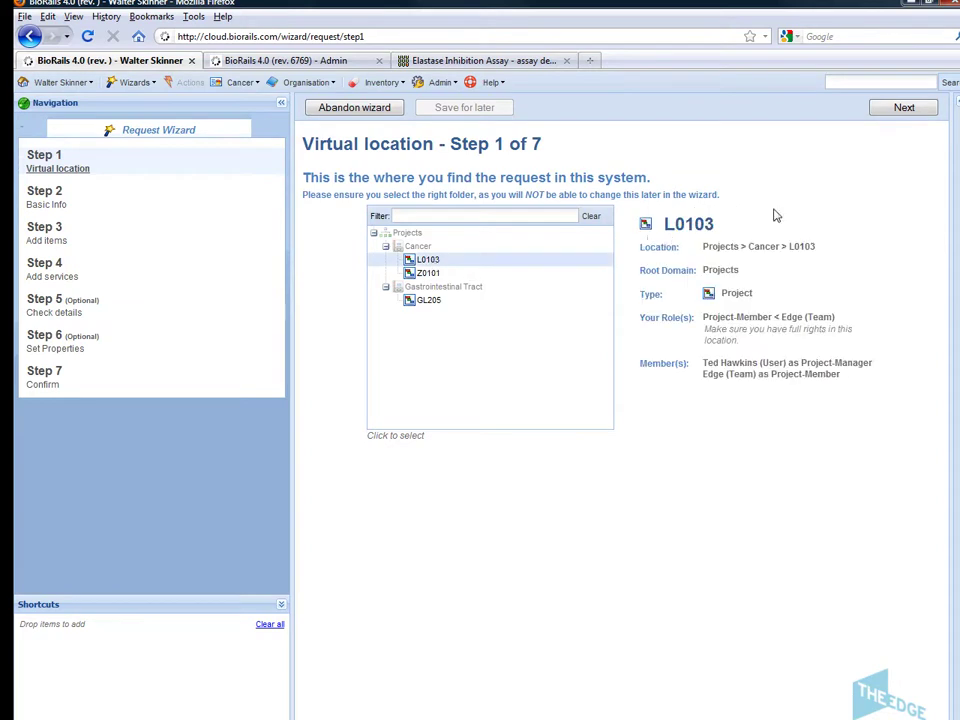
pyautogui.click(908, 110)
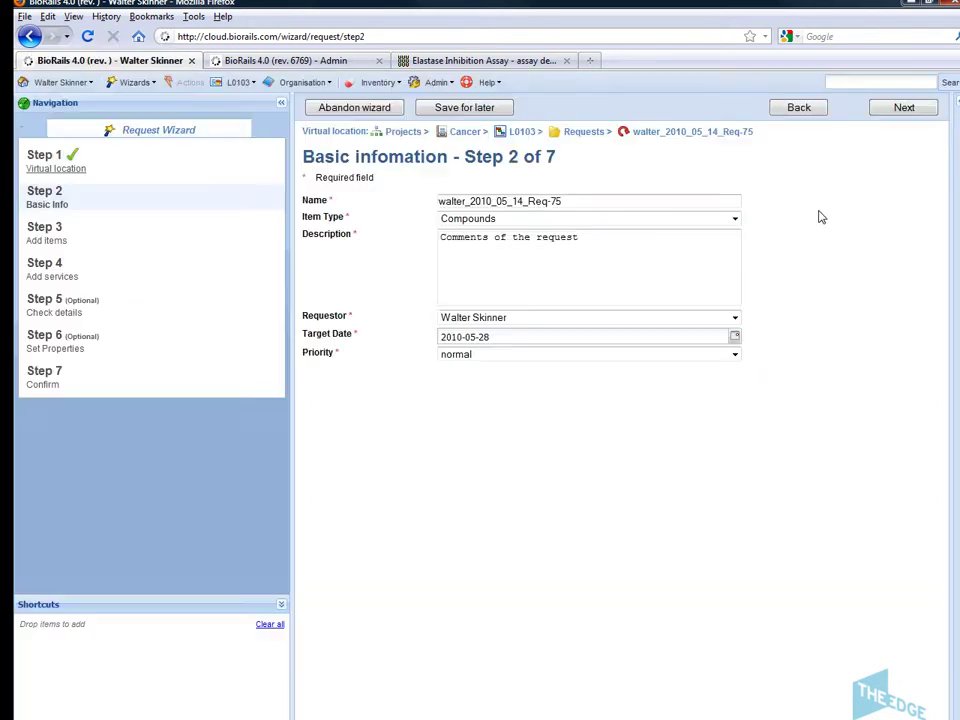
# Step: Review the request's item type options and choose Compounds
pyautogui.click(577, 201)
pyautogui.click(739, 222)
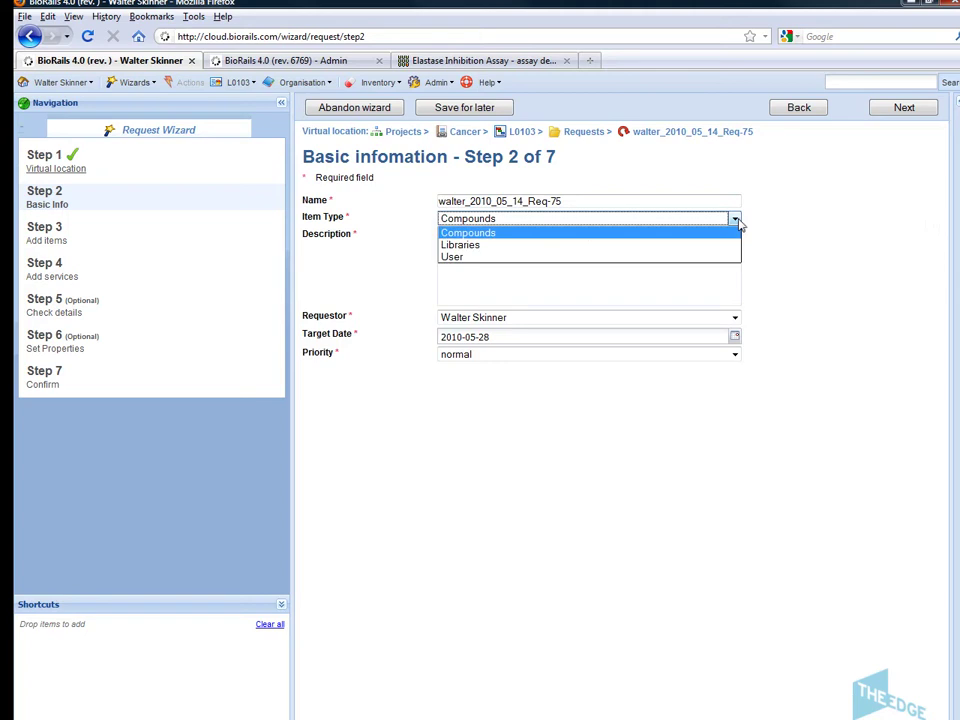
pyautogui.click(737, 221)
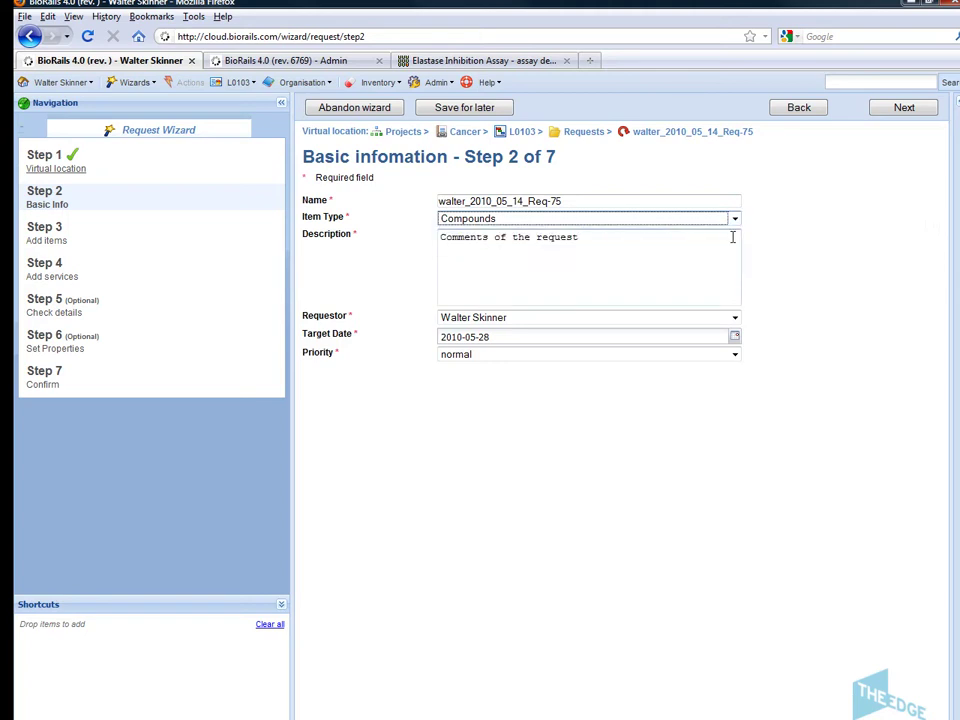
pyautogui.click(737, 222)
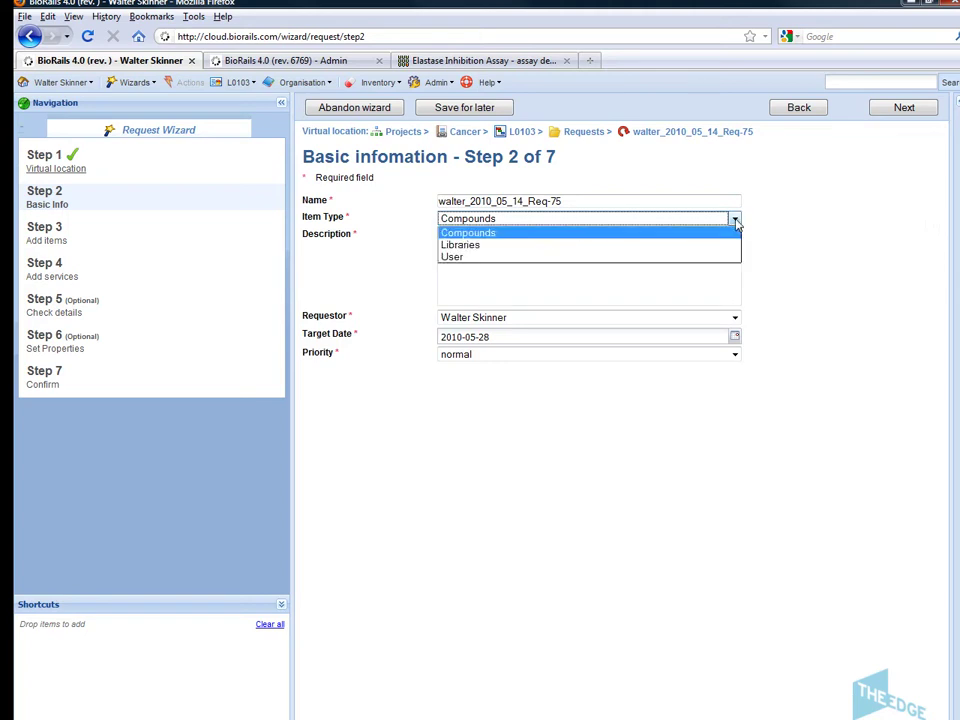
pyautogui.click(487, 237)
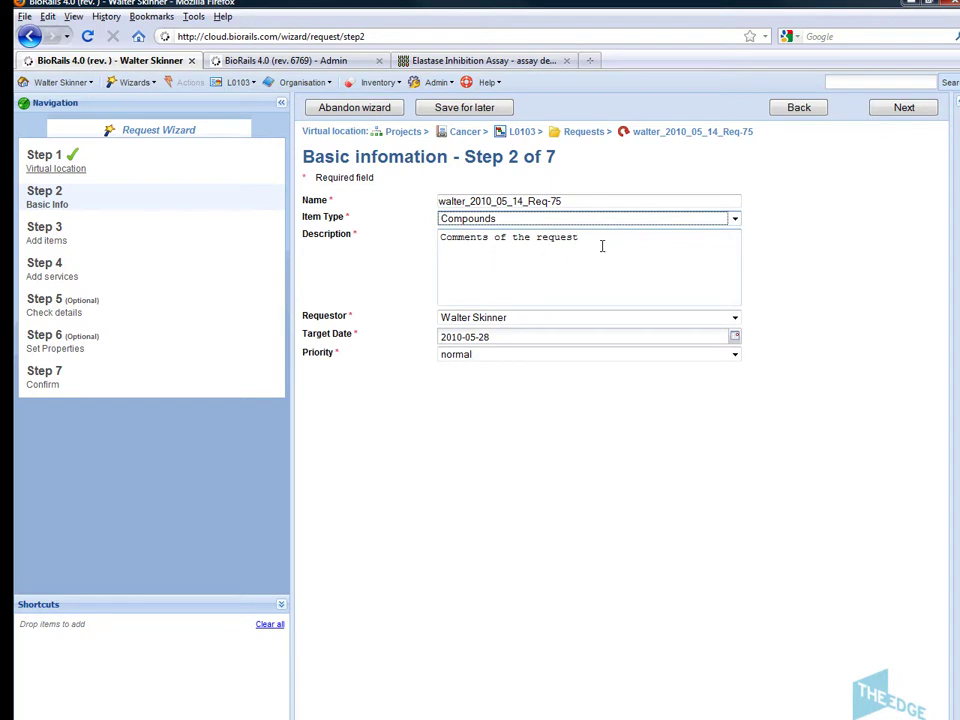
# Step: Replace the request description with "Please test urgently for the project meeting." and proceed to adding items
pyautogui.moveTo(602, 246); pyautogui.dragTo(508, 240)
pyautogui.tripleClick(483, 247)
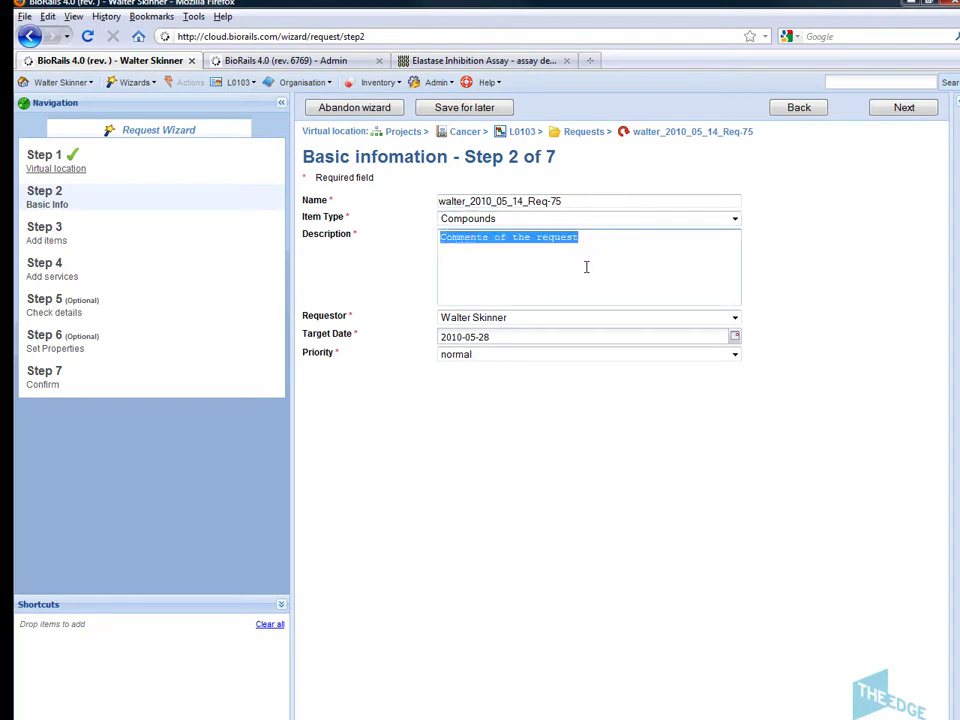
pyautogui.write('Please test urgently for the project meeting.')
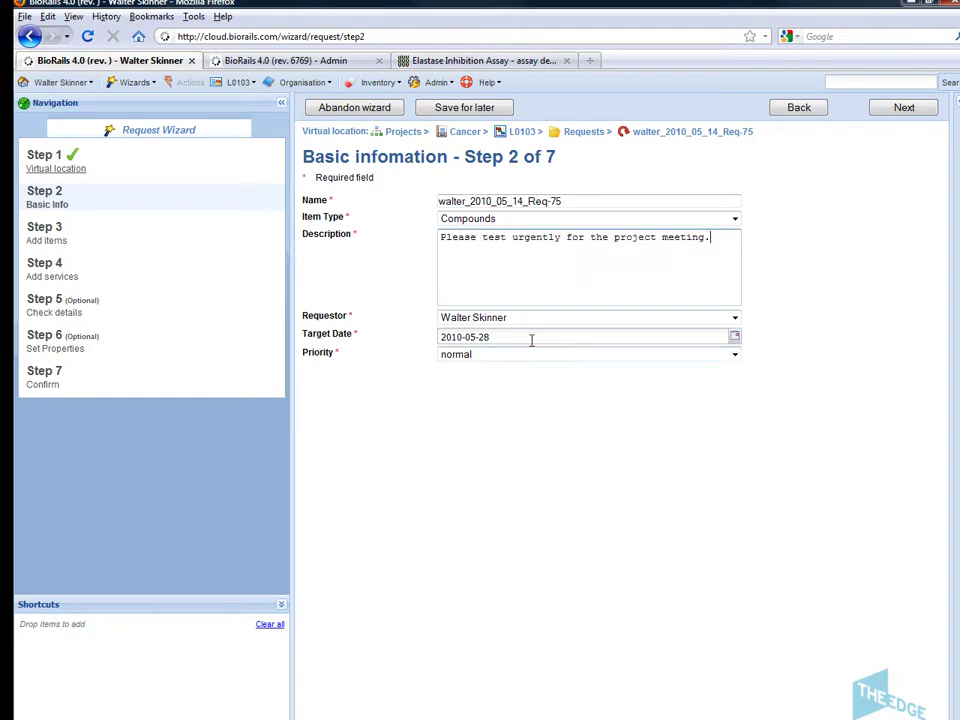
pyautogui.click(903, 107)
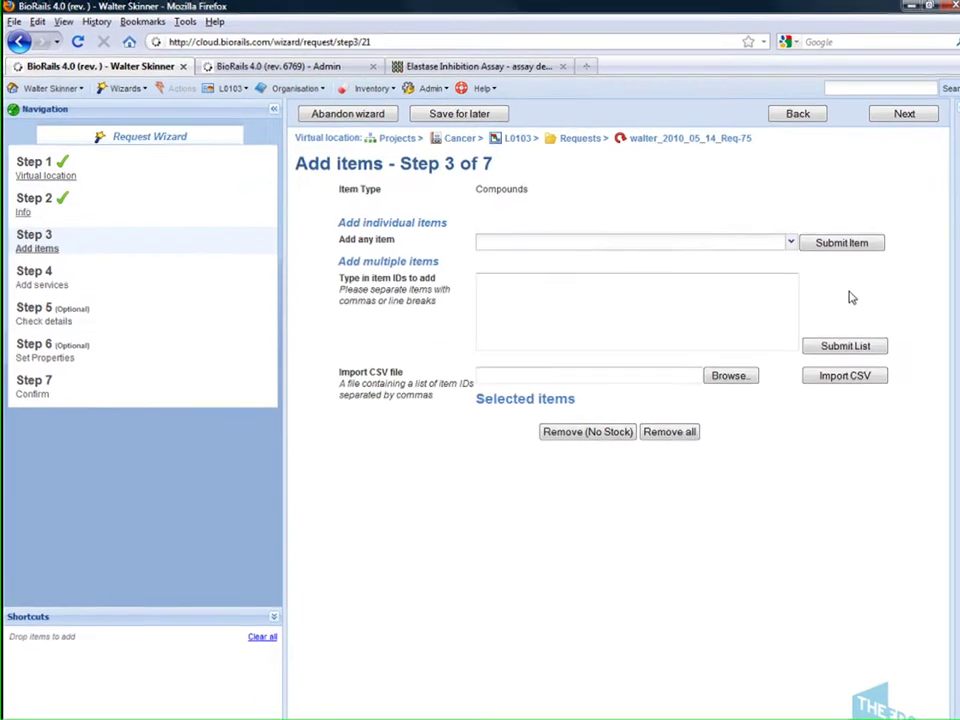
# Step: Add the individual compound ESC000007 to the request's items
pyautogui.click(790, 246)
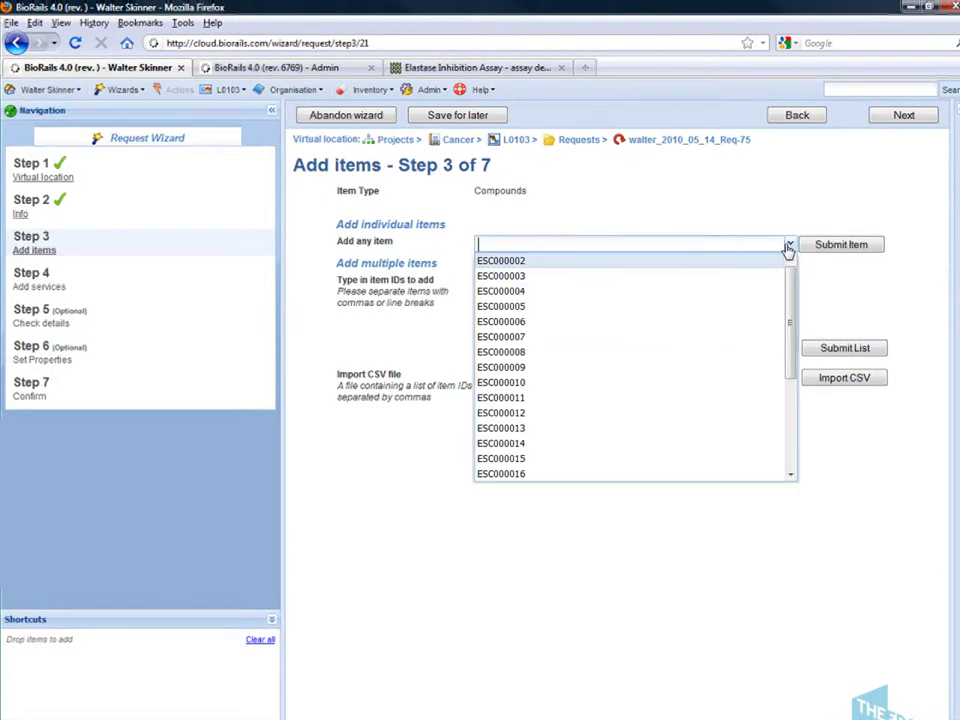
pyautogui.click(569, 340)
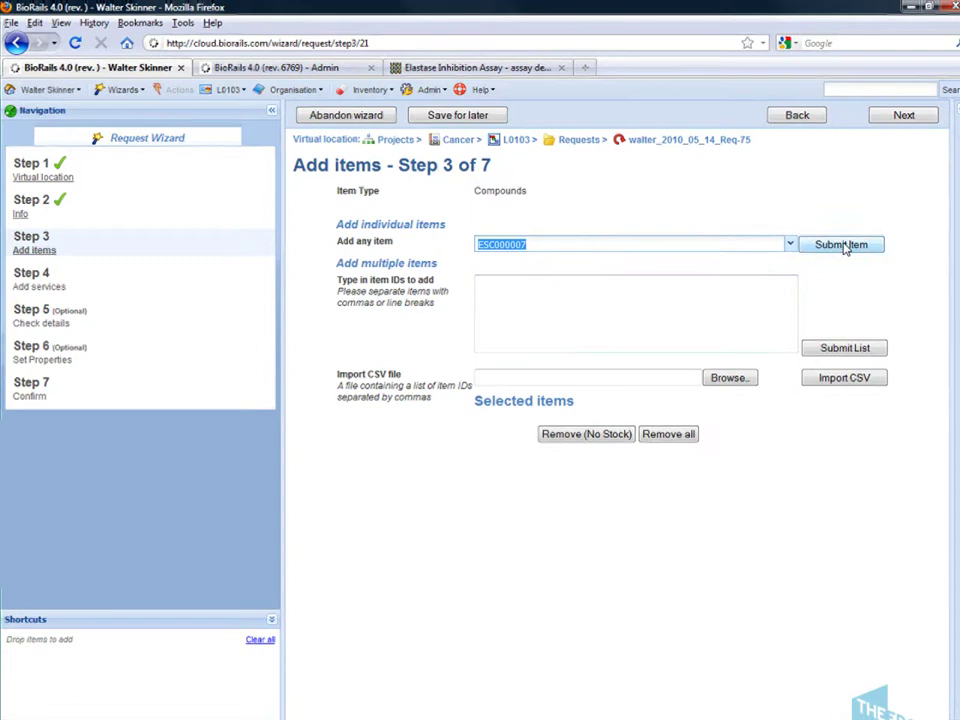
pyautogui.click(842, 245)
# Step: Add compound ESC000012 through the multiple-item ID list and proceed to adding services
pyautogui.click(567, 341)
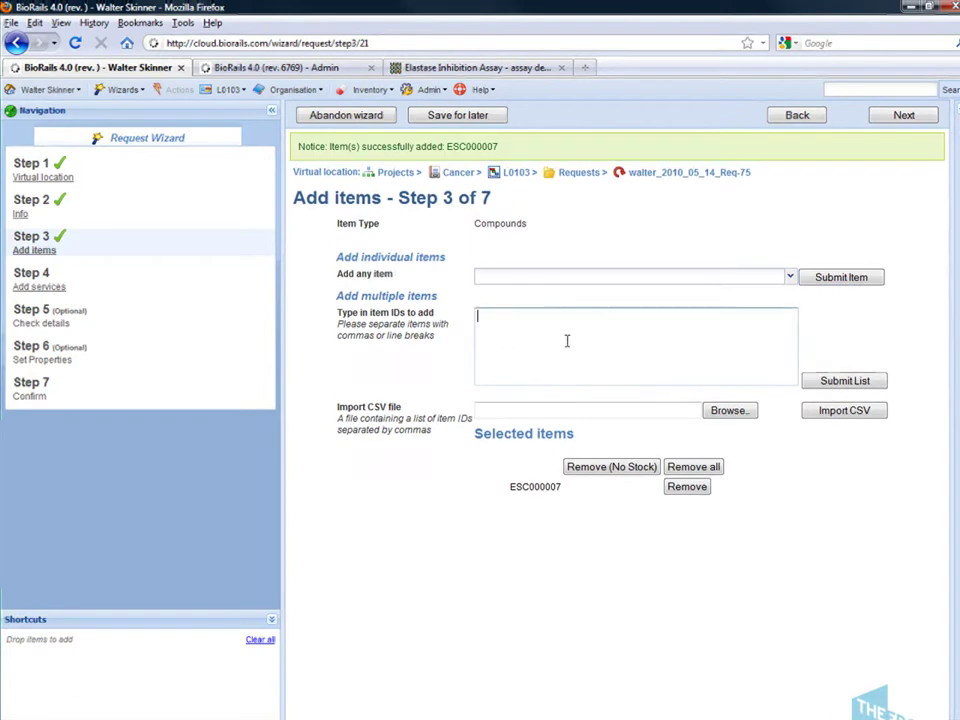
pyautogui.write('ESC000012')
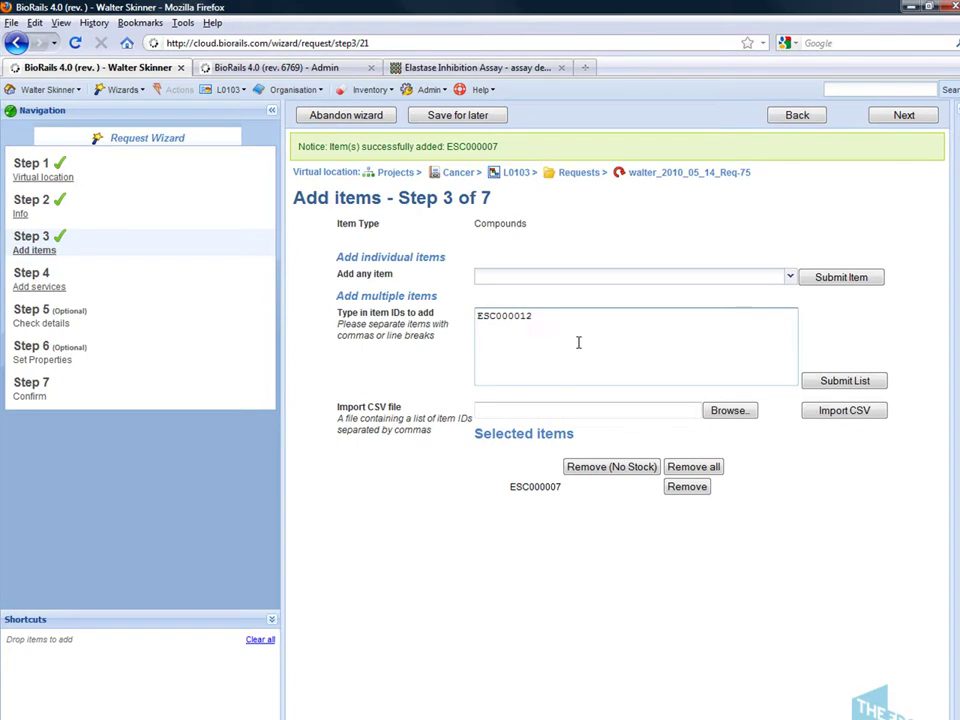
pyautogui.click(838, 382)
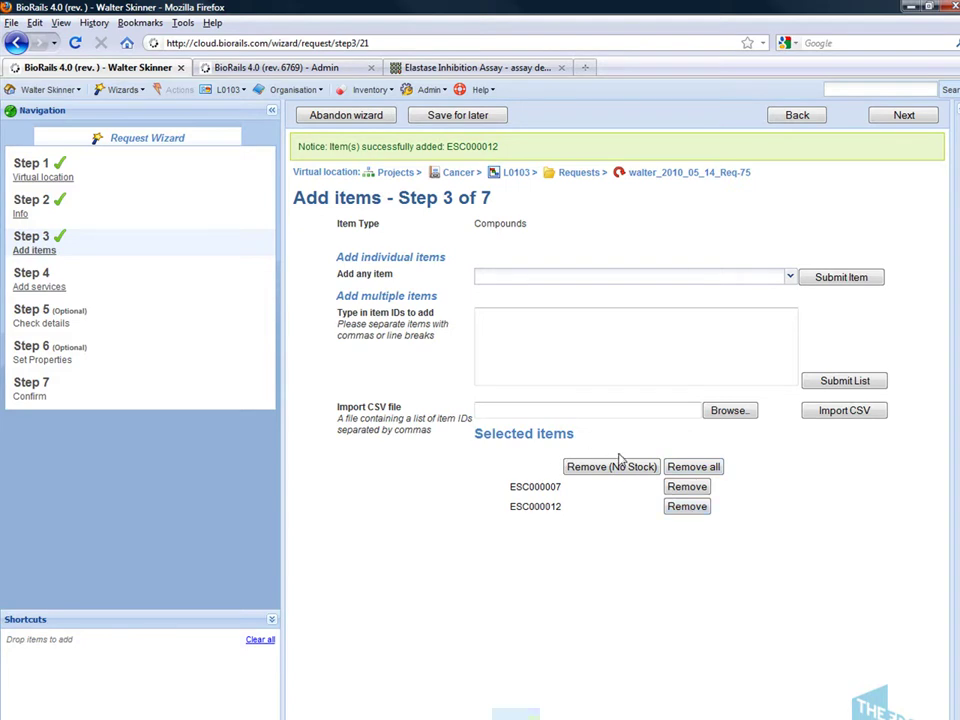
pyautogui.click(903, 116)
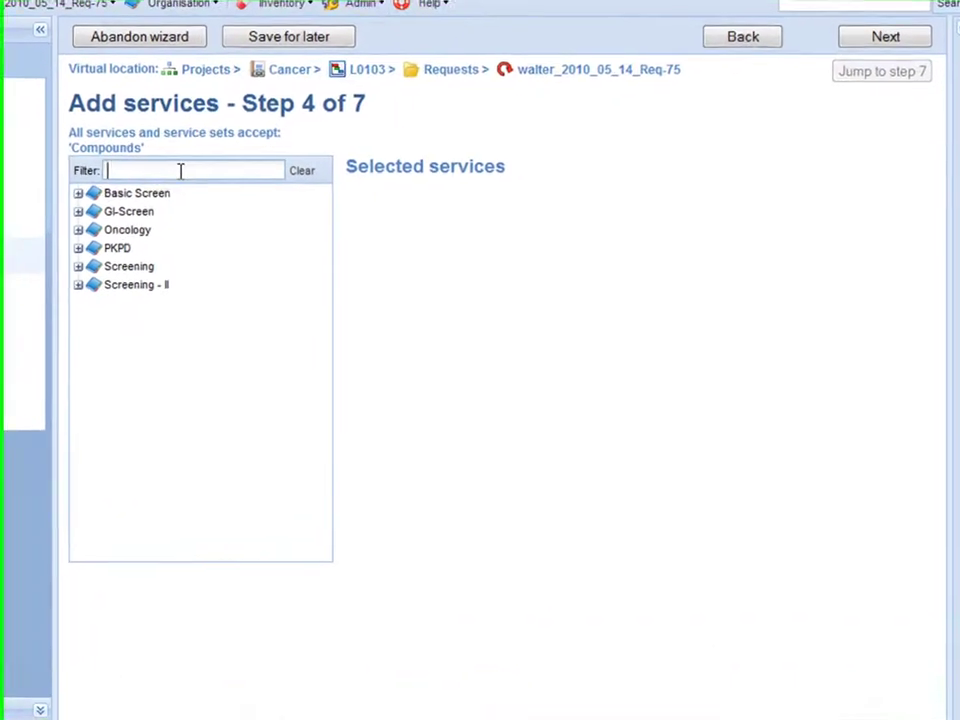
# Step: Filter the services by "elas" and add Elastase Inhibition:1 to the request
pyautogui.write('elas')
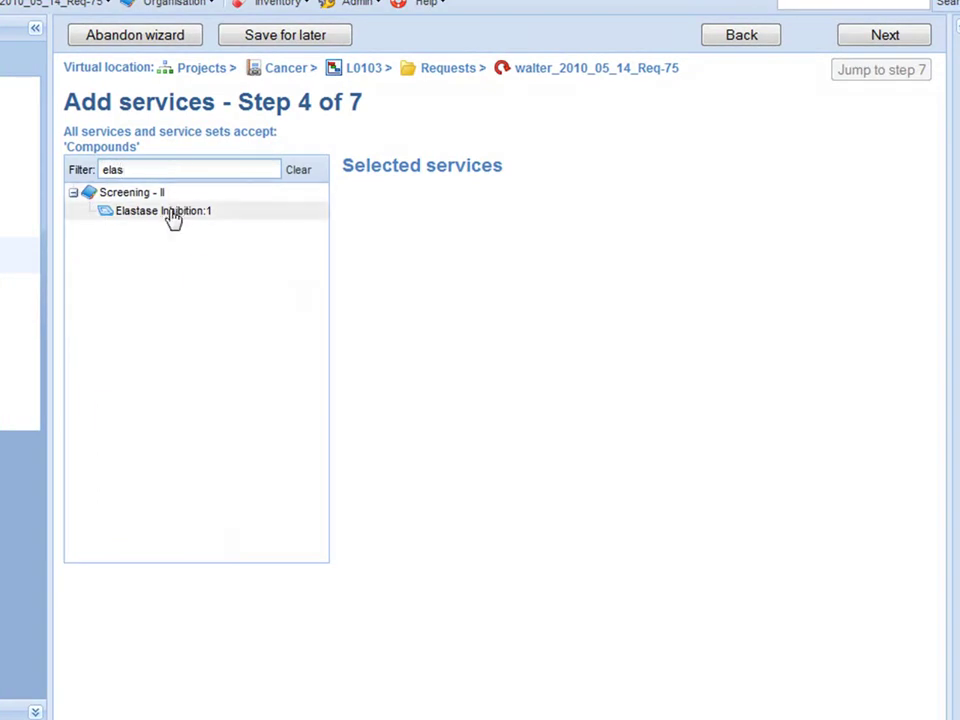
pyautogui.click(172, 217)
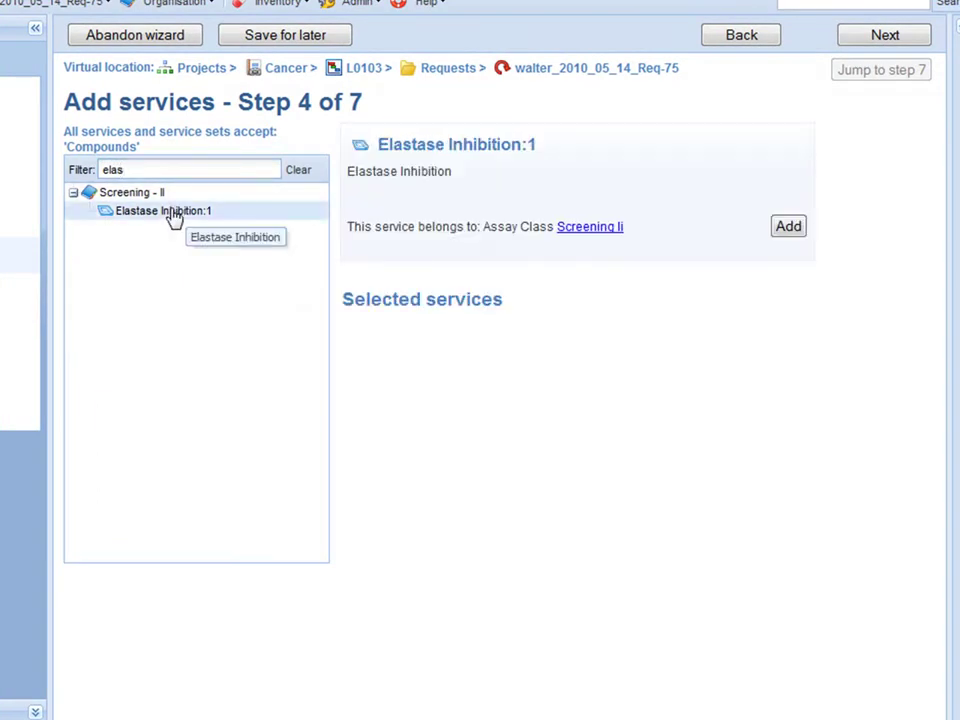
pyautogui.click(788, 228)
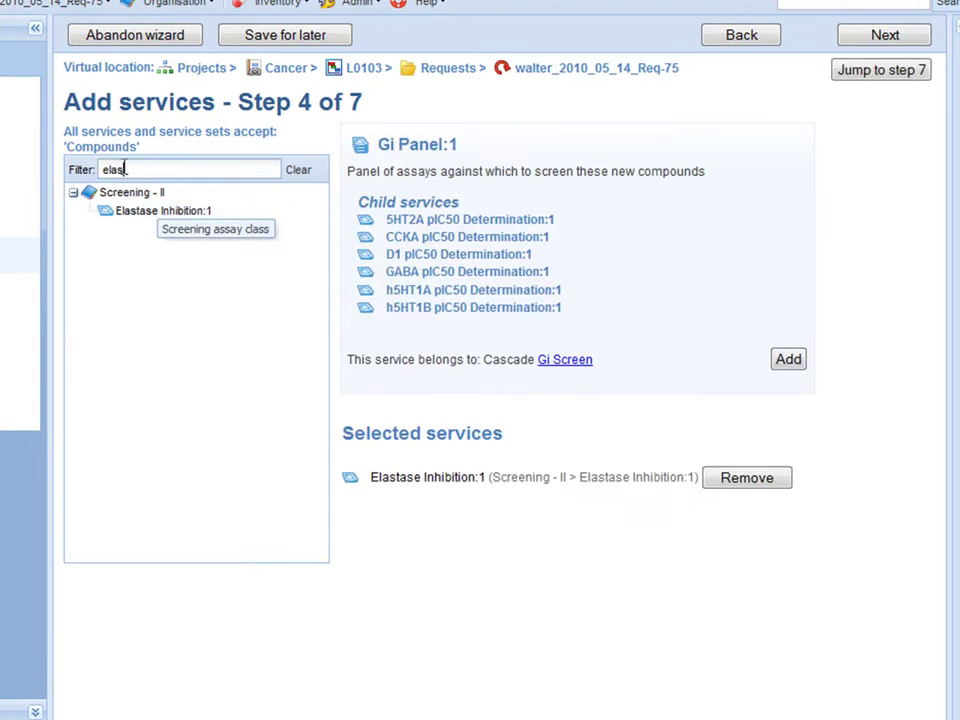
# Step: Filter the services by "GI" and add the GI-Panel:1 service set to the request
pyautogui.moveTo(124, 169); pyautogui.dragTo(75, 169)
pyautogui.write('Gi')
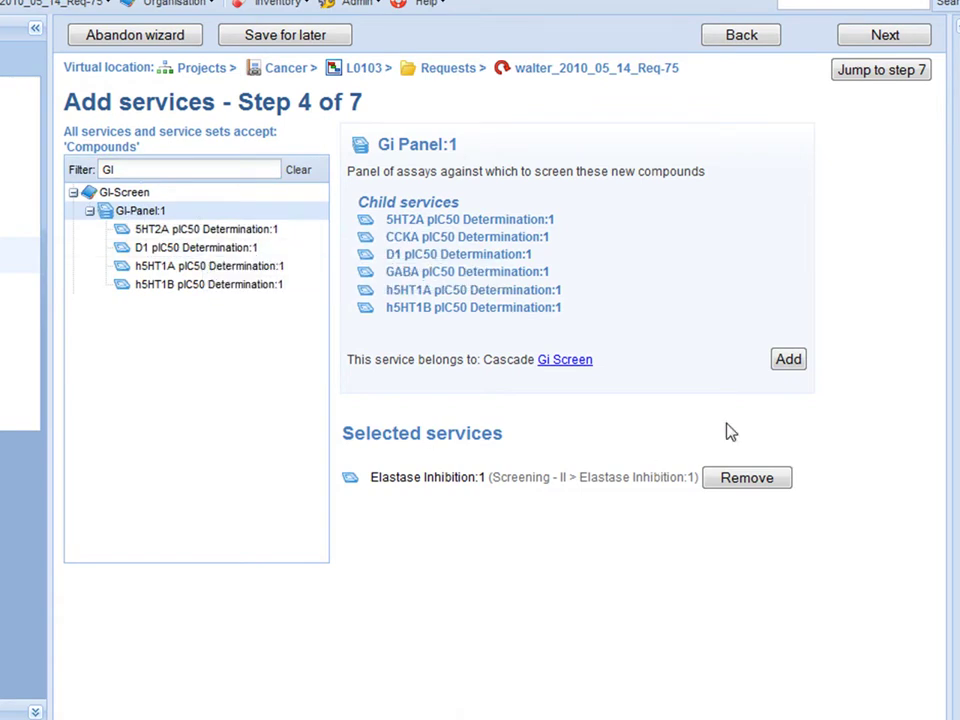
pyautogui.click(789, 362)
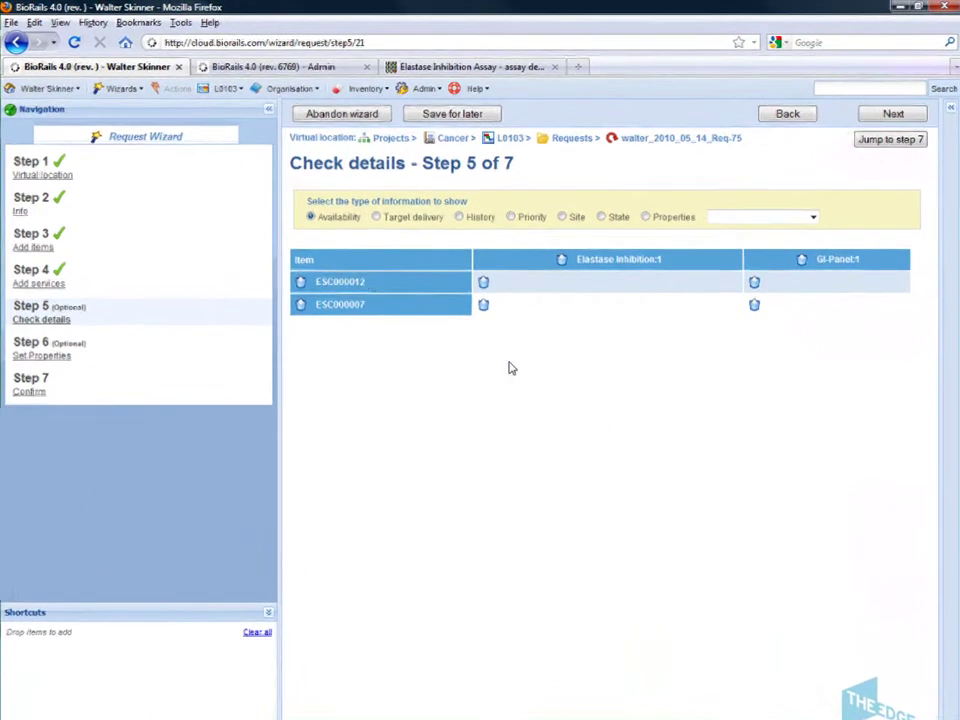
# Step: Check the target delivery information for the requested compounds and services, and proceed to setting properties
pyautogui.click(376, 217)
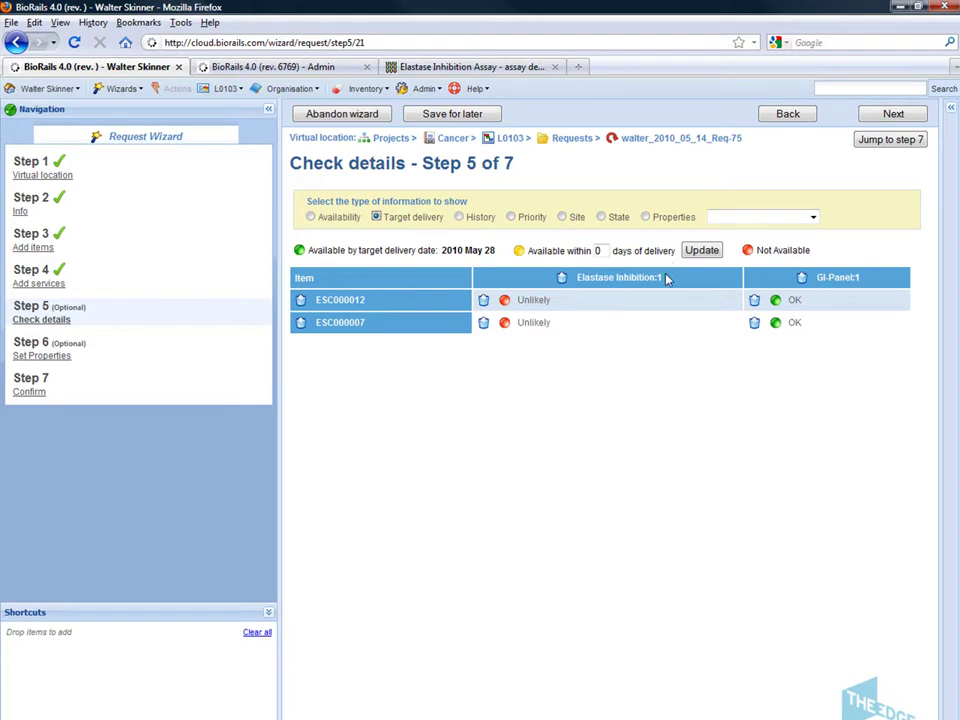
pyautogui.click(912, 114)
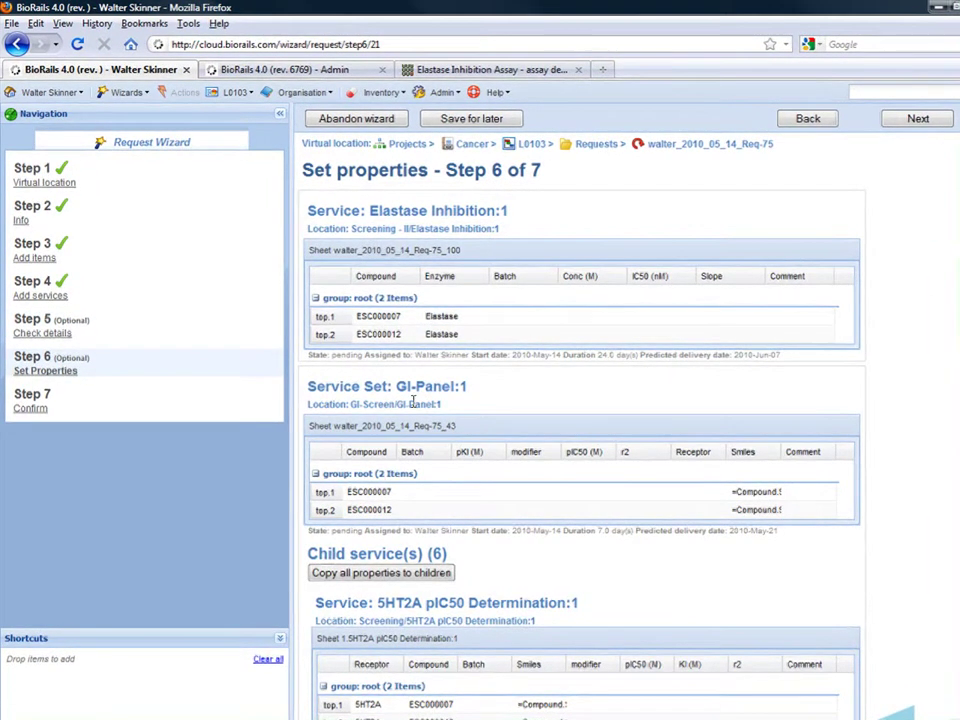
# Step: Enter the comment "Check MSDS" for compound ESC000007 in the Elastase Inhibition:1 service
pyautogui.click(786, 319)
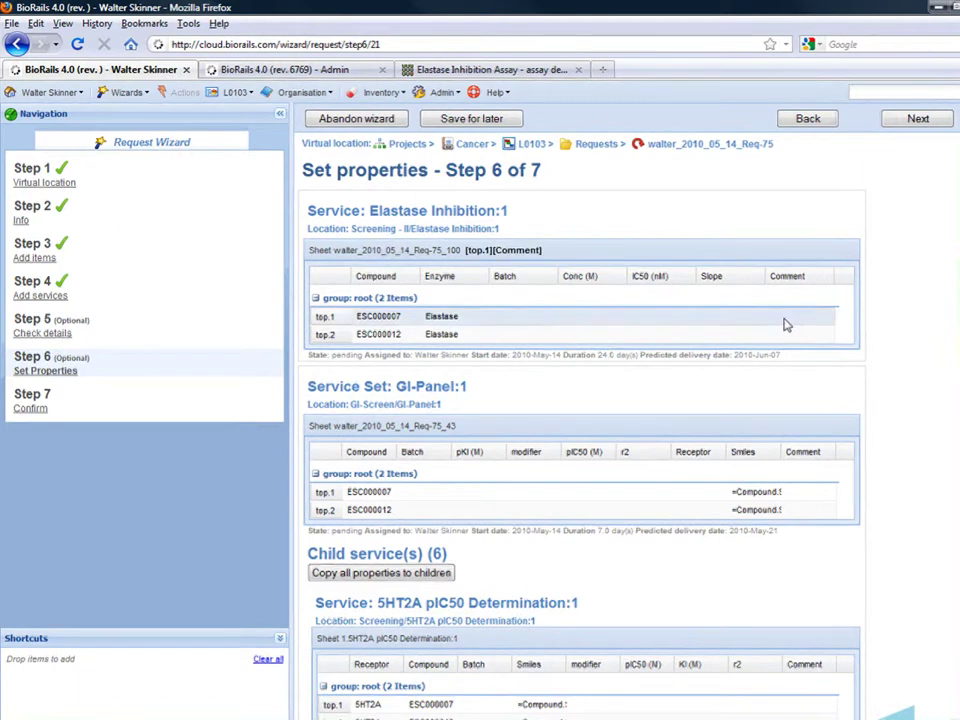
pyautogui.click(800, 318)
pyautogui.write('Check MSDS')
# Step: Set the receptor of compound ESC000007 to D2 in the GI-Panel:1 service set and review the child services
pyautogui.click(818, 494)
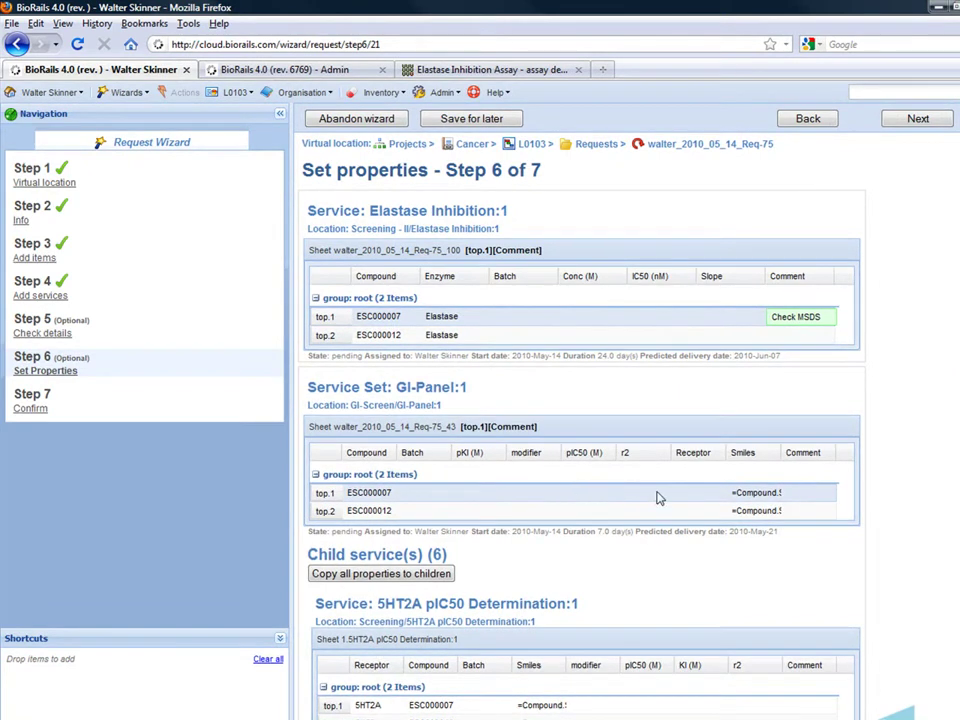
pyautogui.click(708, 494)
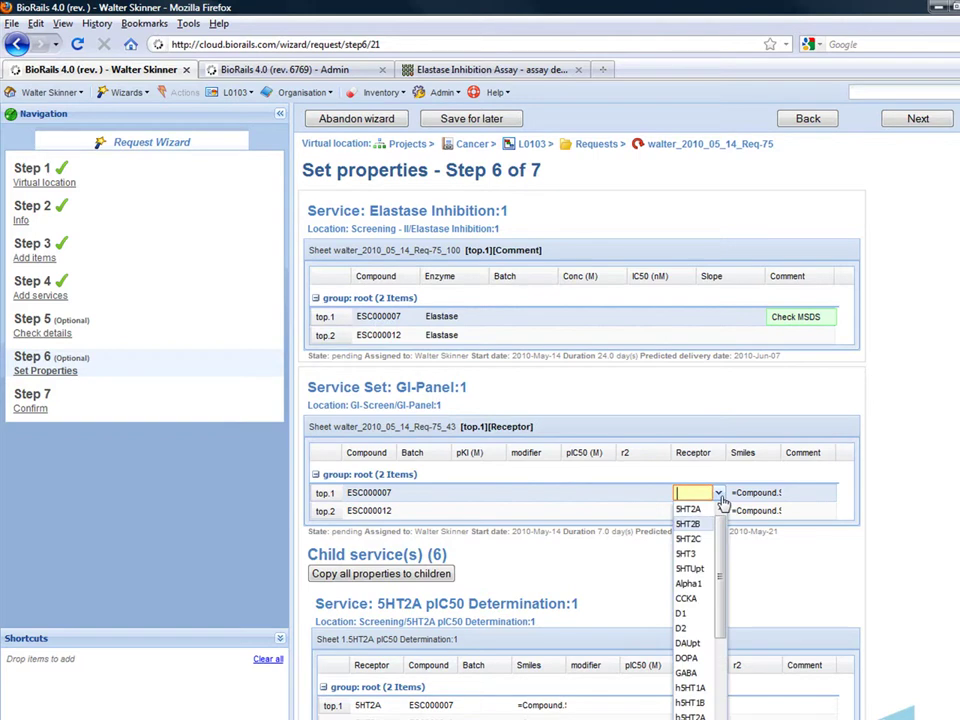
pyautogui.click(697, 633)
pyautogui.click(804, 513)
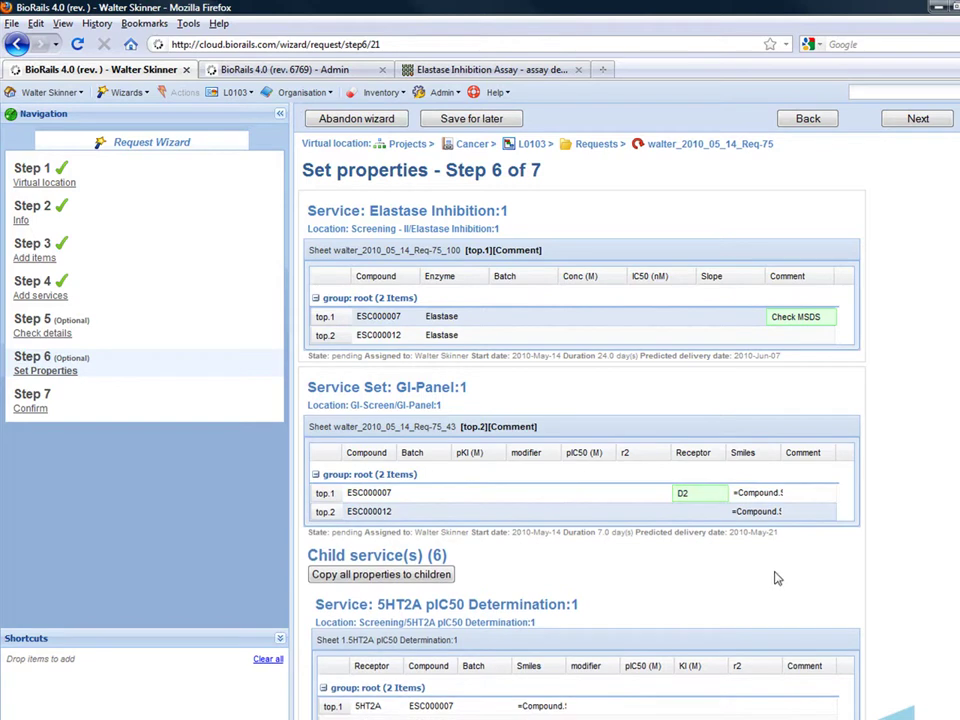
pyautogui.scroll(-4, 581, 568)
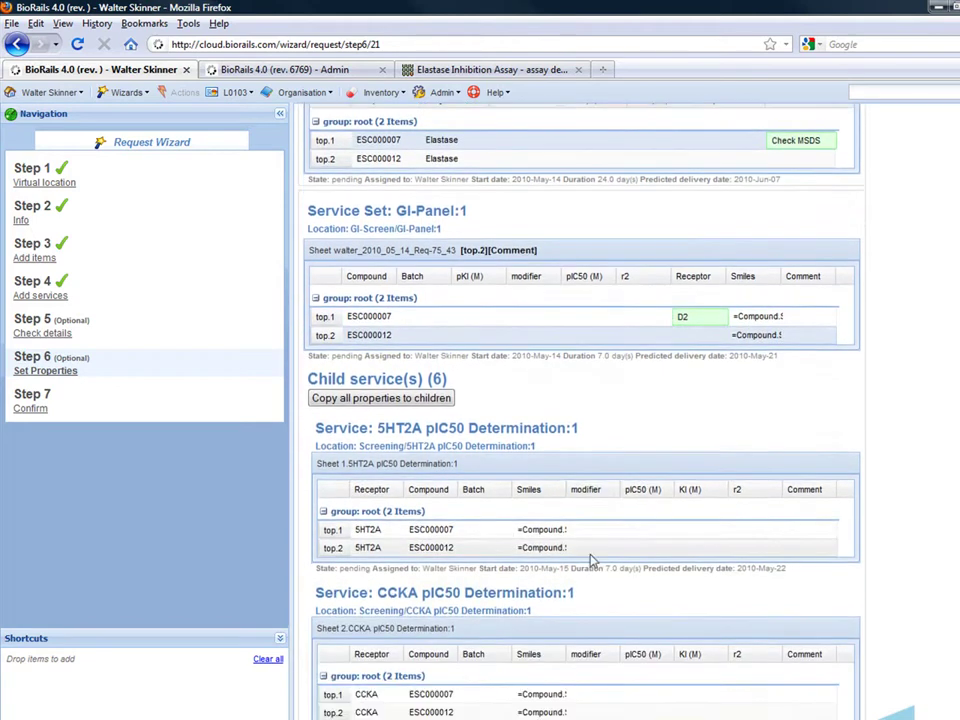
pyautogui.scroll(4, 590, 560)
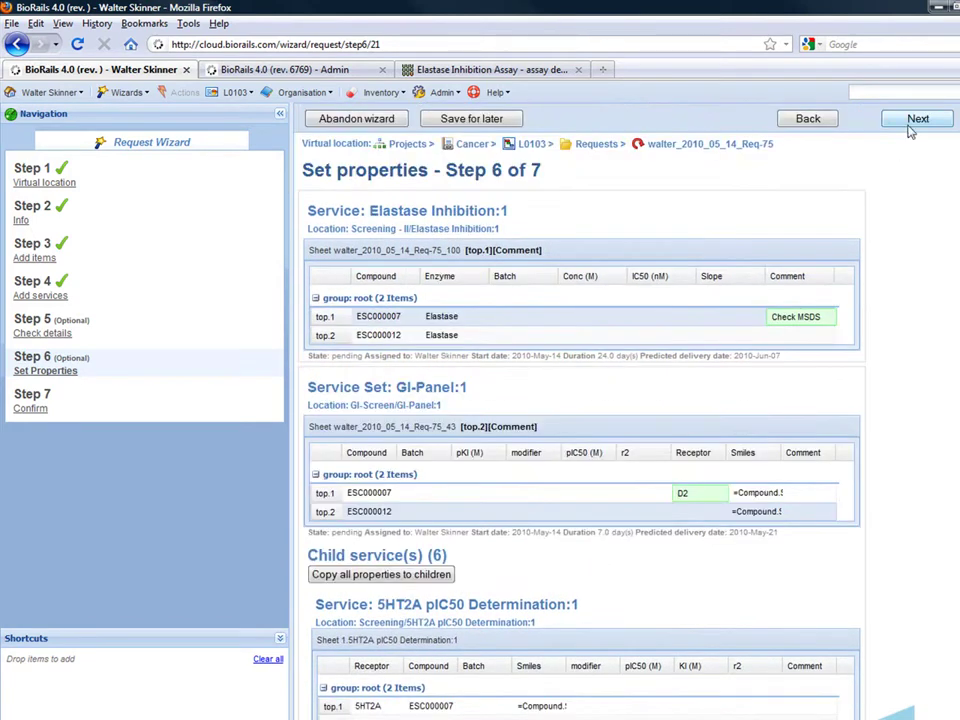
# Step: Confirm the request from its summary and look over the actions available for it
pyautogui.click(912, 122)
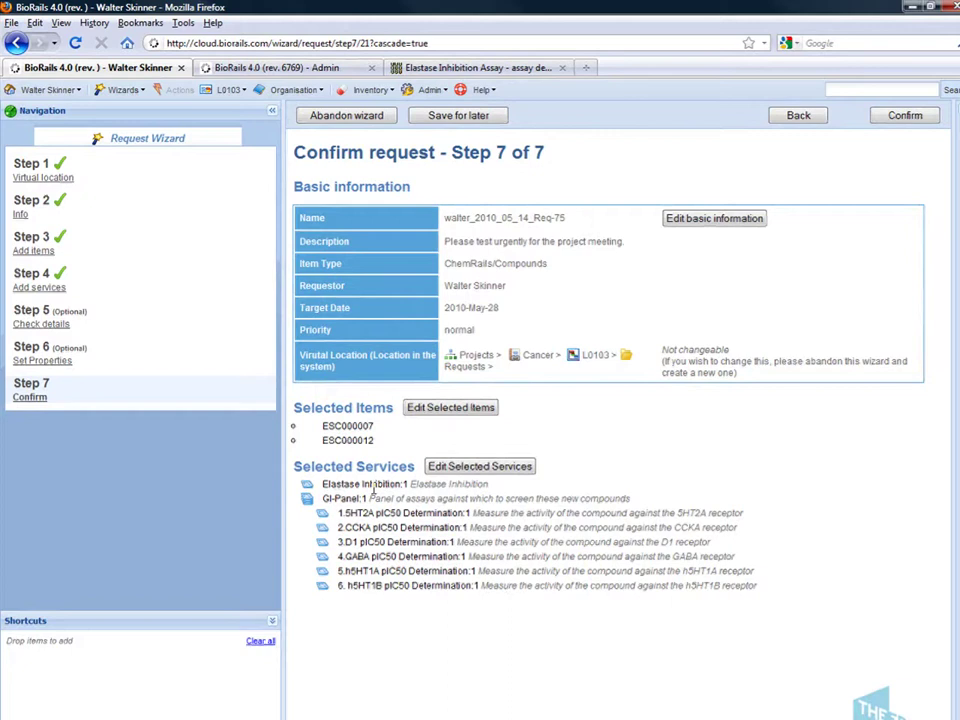
pyautogui.click(905, 118)
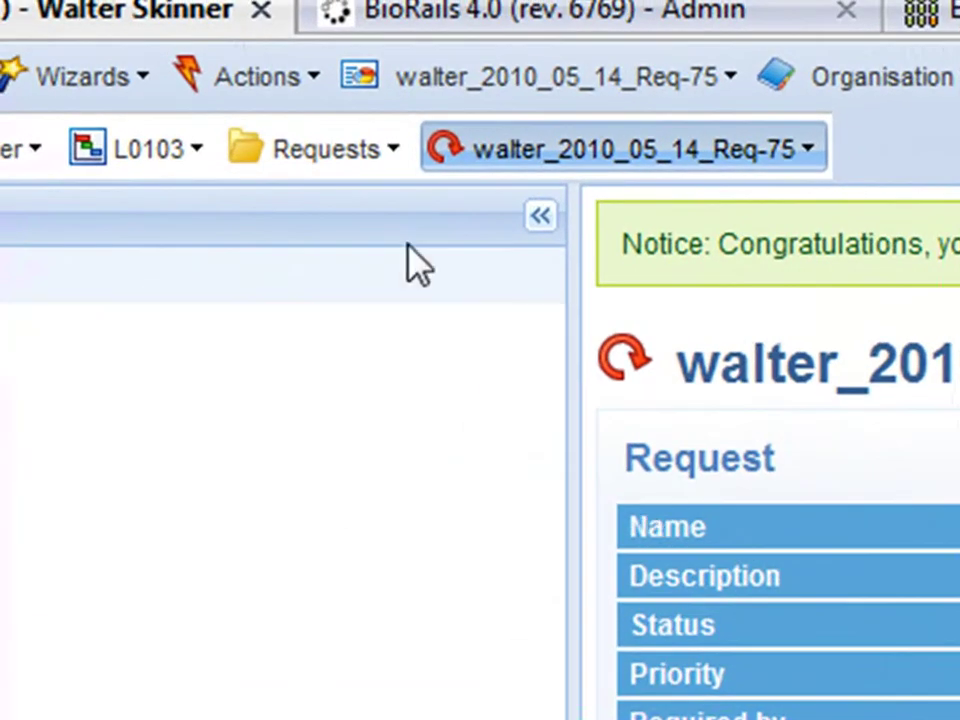
pyautogui.click(300, 80)
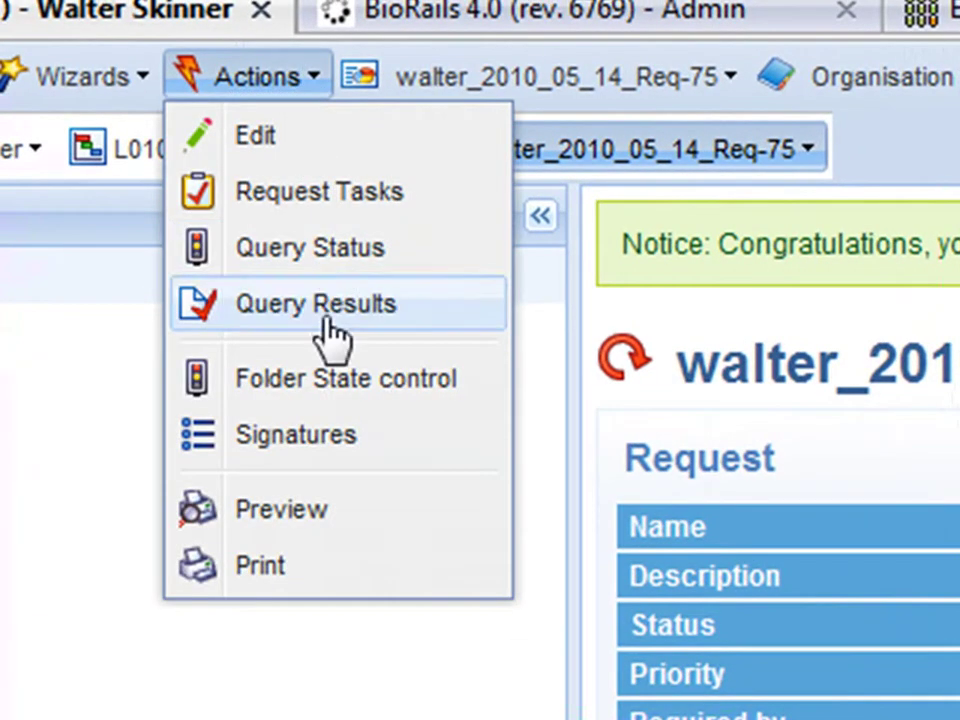
pyautogui.click(318, 304)
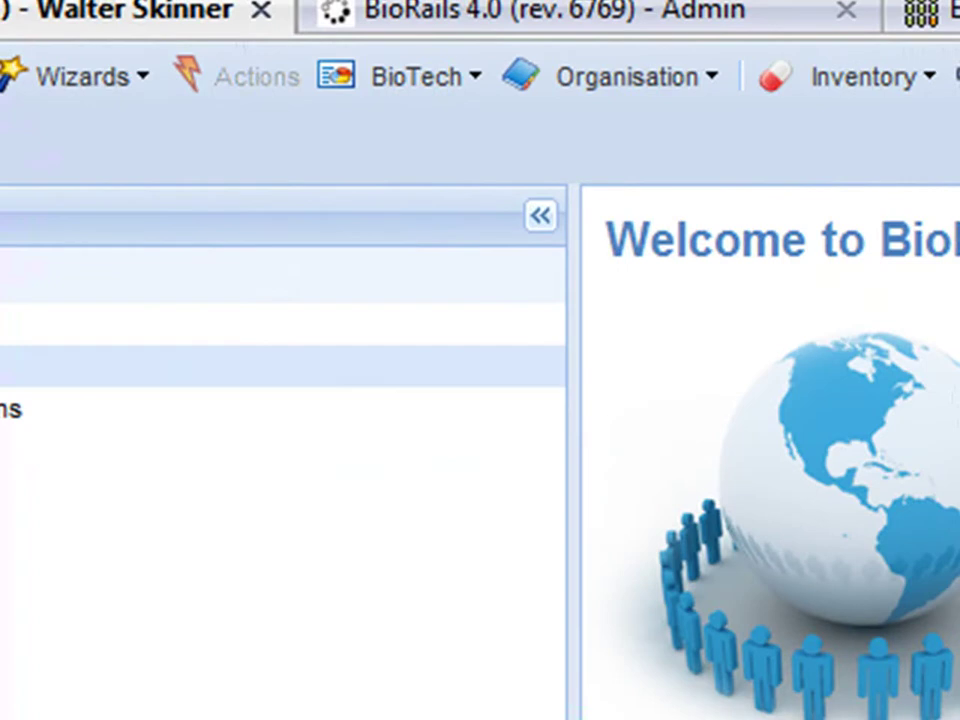
# Step: Open the GI-Panel queue from the organisation's services and group its items by project
pyautogui.click(662, 86)
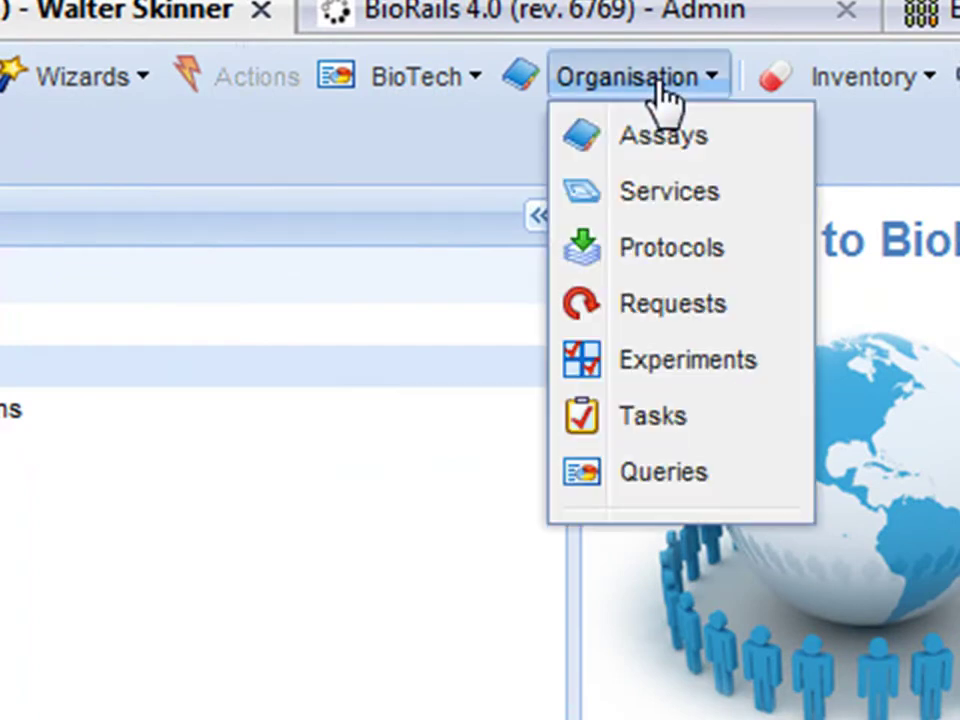
pyautogui.click(671, 193)
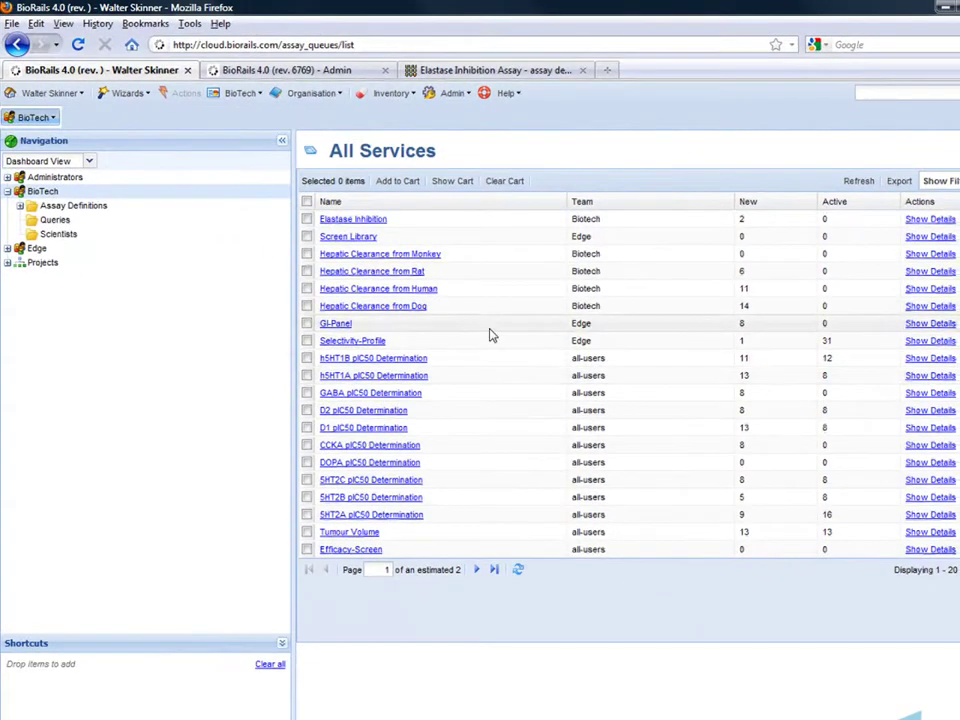
pyautogui.click(336, 323)
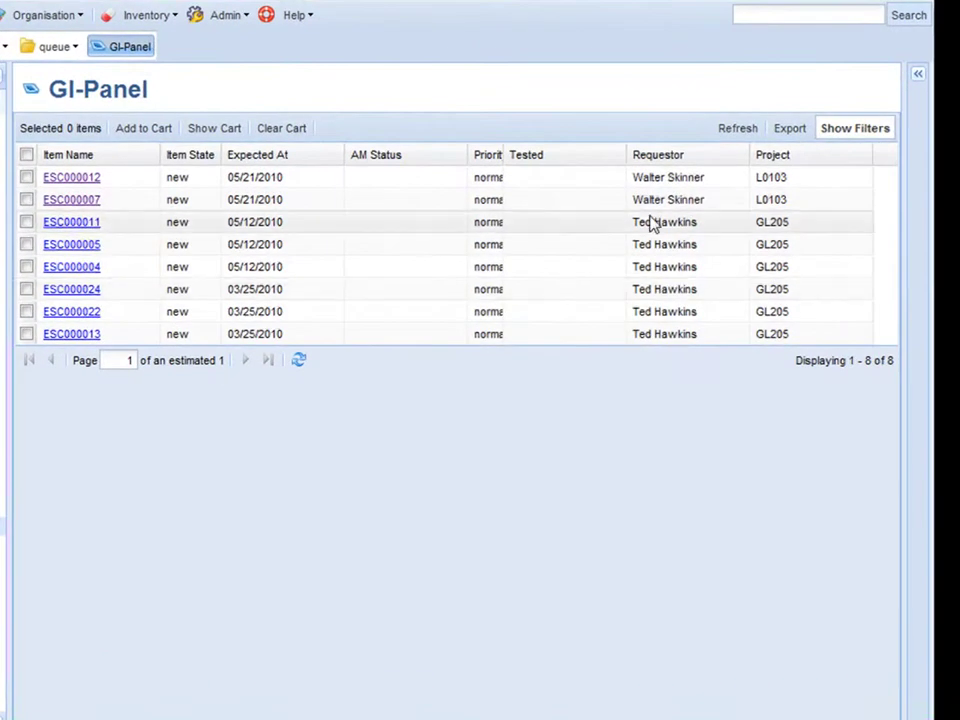
pyautogui.click(866, 157)
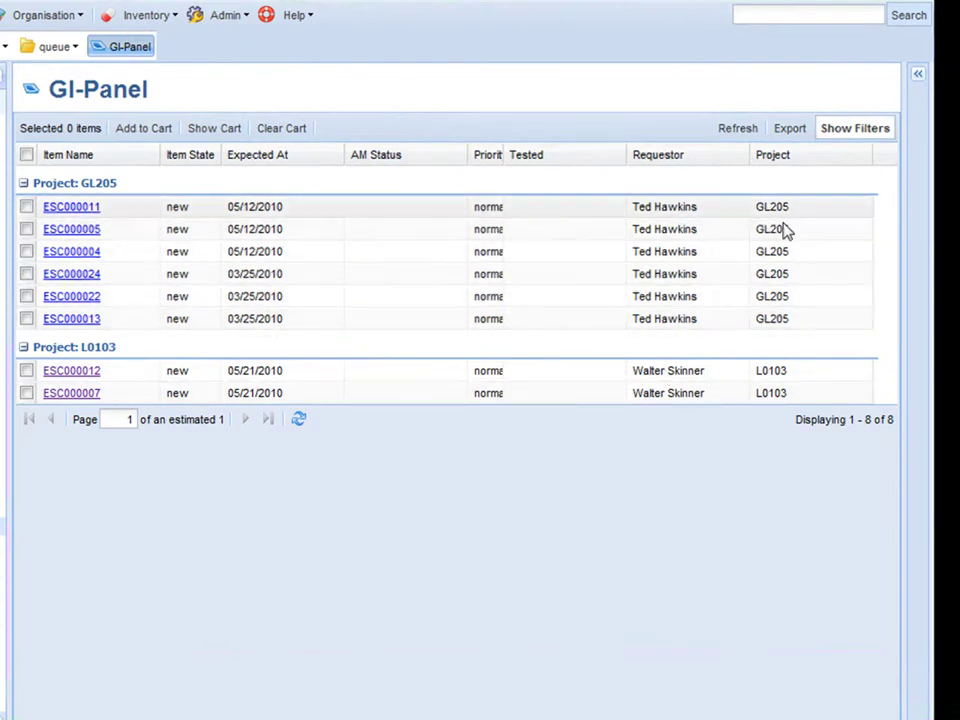
# Step: Add all items in the GI-Panel queue to the cart and update their state to processing
pyautogui.click(26, 155)
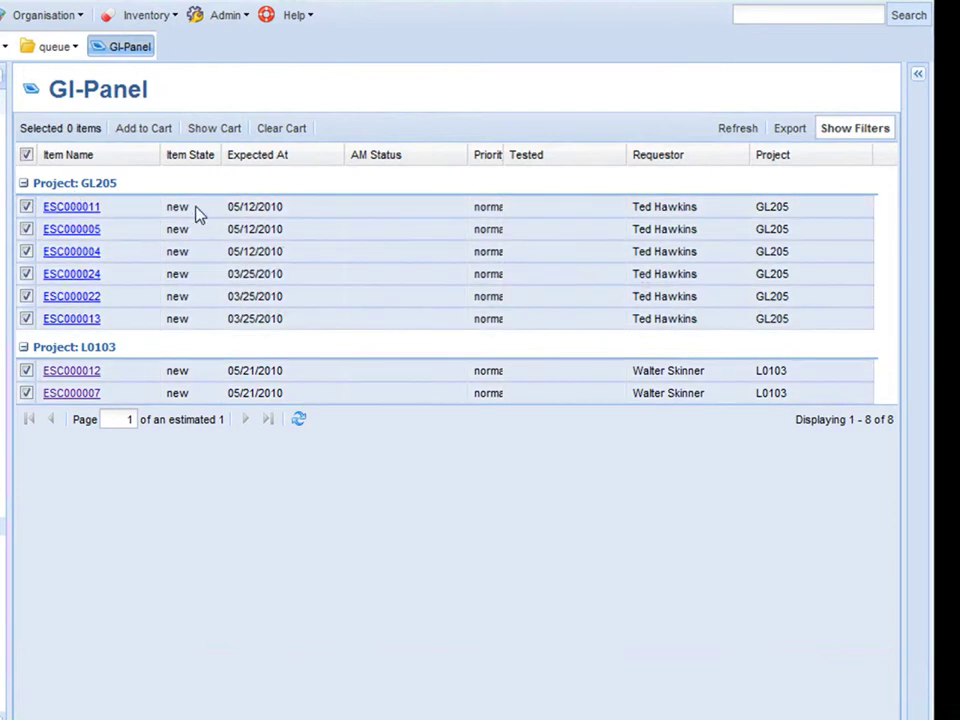
pyautogui.click(211, 129)
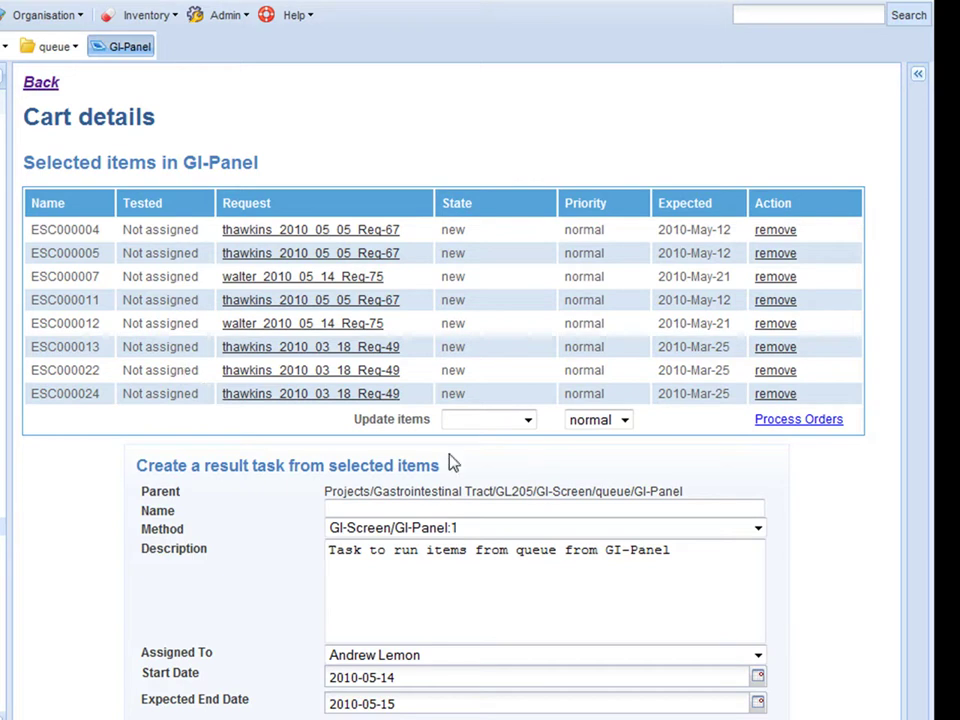
pyautogui.click(526, 420)
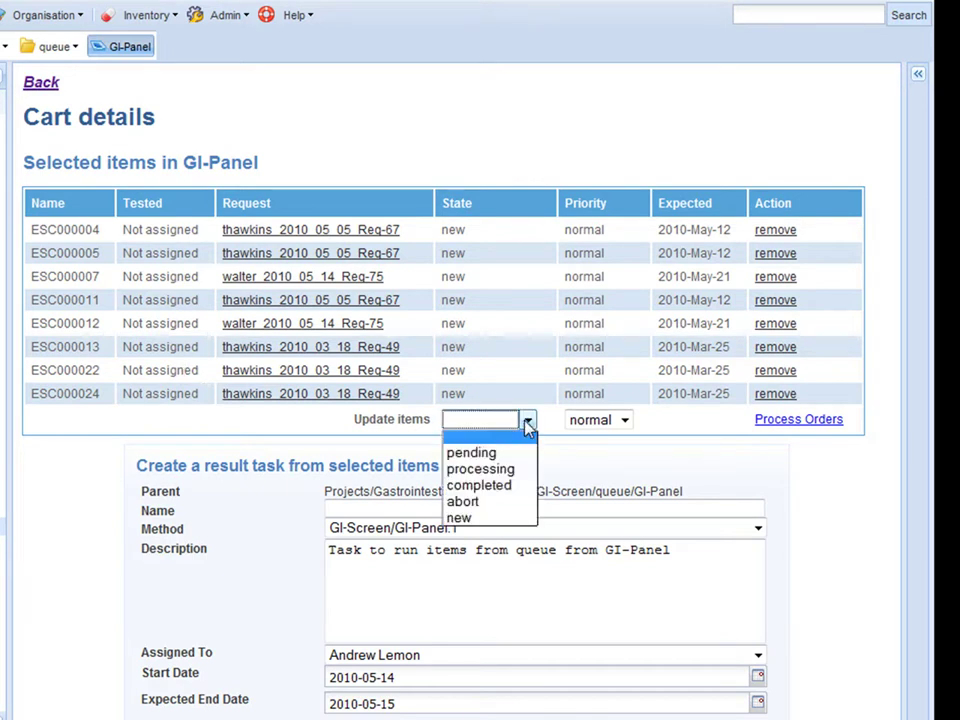
pyautogui.click(501, 470)
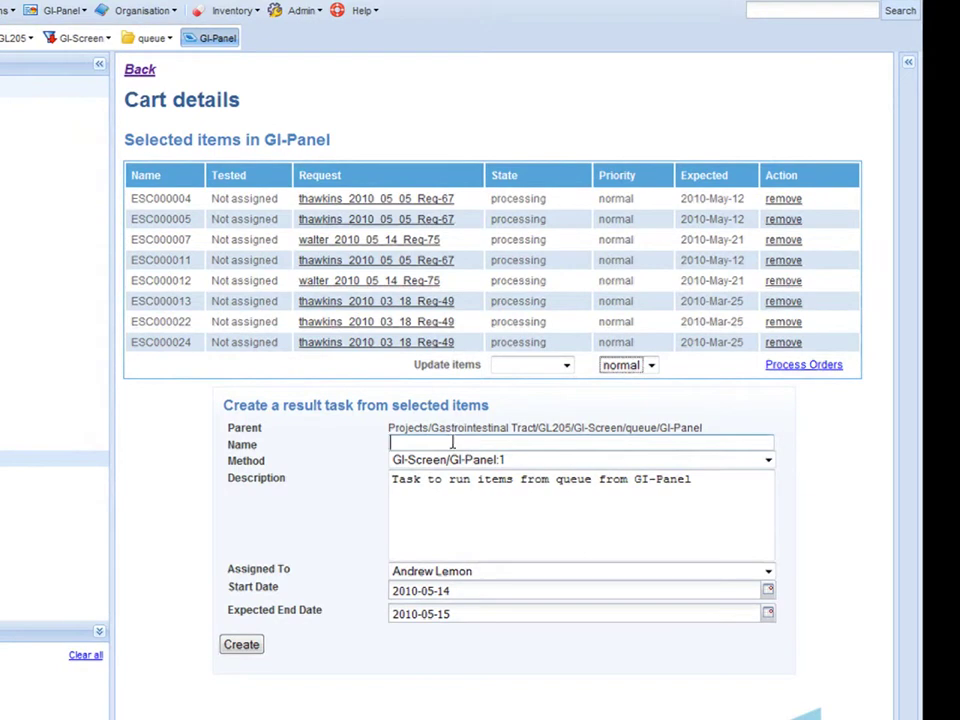
# Step: Create a result task named AL-EXT-DM1 from the cart items, using the method GI-Screen/GI-Panel:1
pyautogui.click(452, 442)
pyautogui.write('AL')
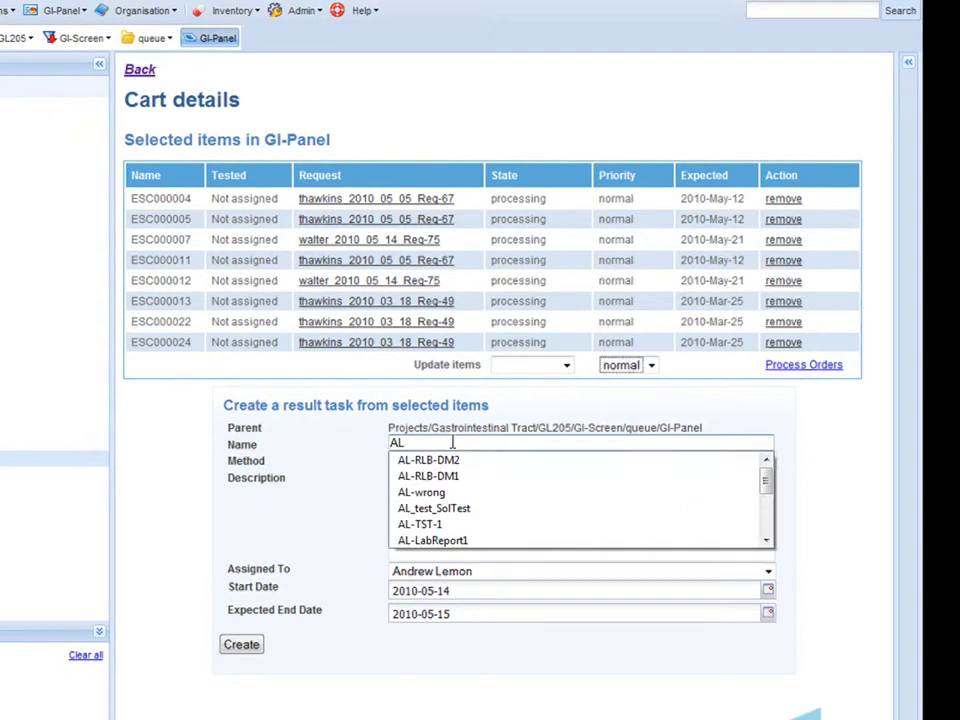
pyautogui.write('-EXT')
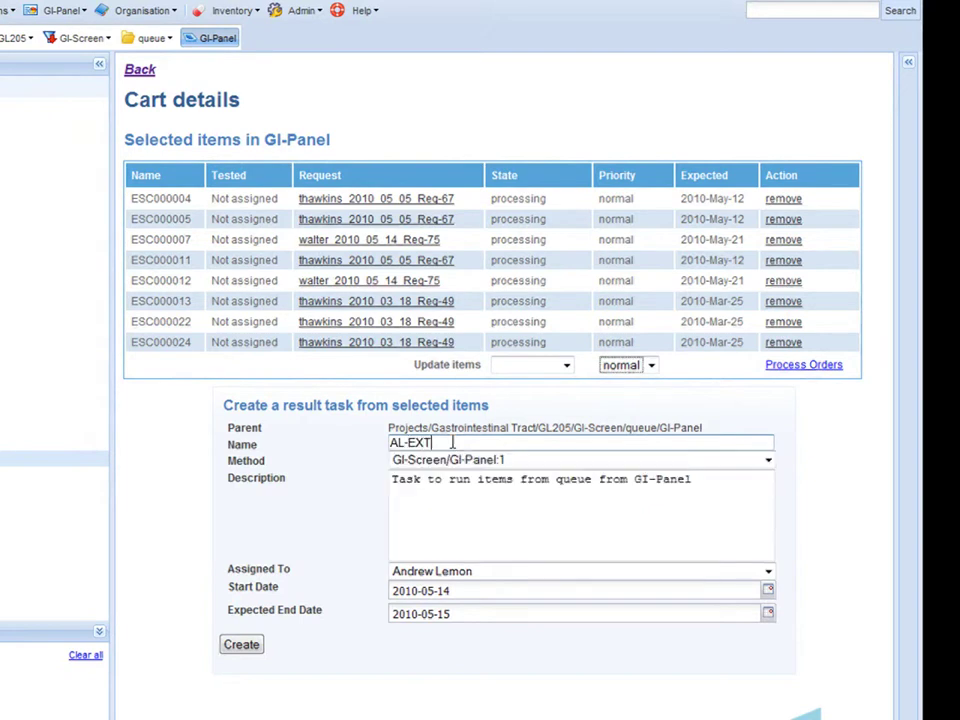
pyautogui.write('-DM1')
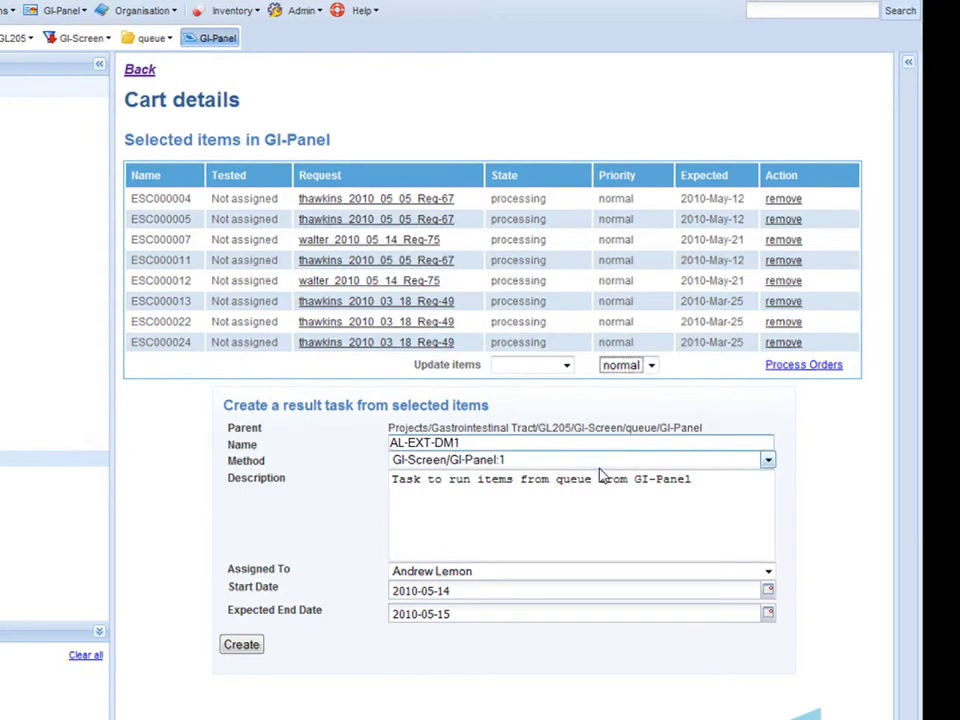
pyautogui.click(767, 461)
pyautogui.click(768, 463)
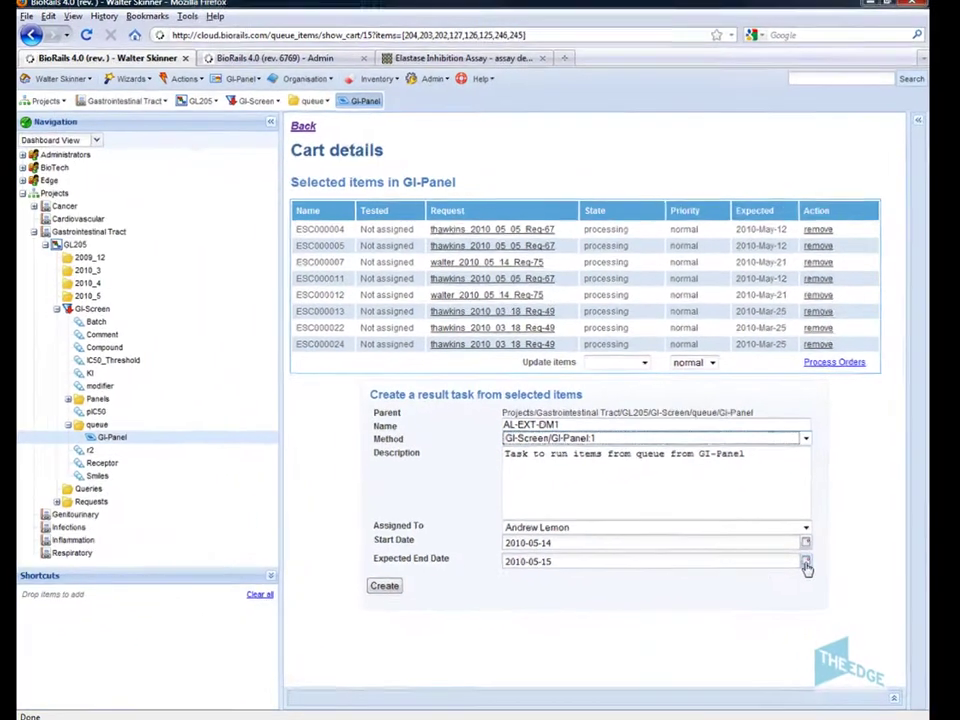
pyautogui.click(384, 585)
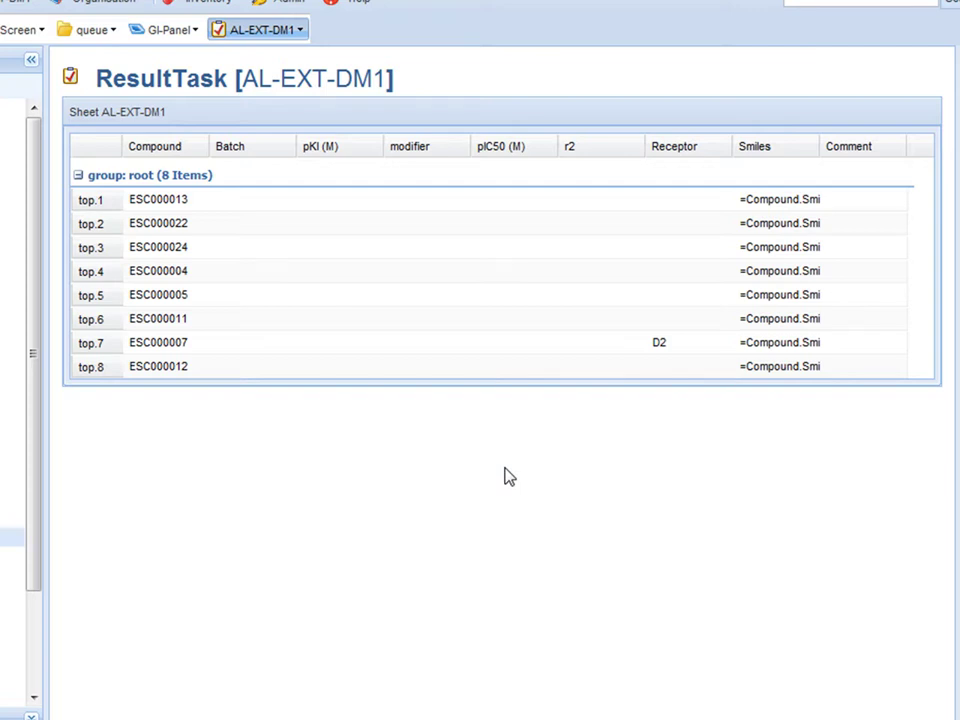
# Step: Enter pIC50 values 0.98, 0.07, 0.34, 0.96, 0.8 and 0.81 for the first six compounds in the AL-EXT-DM1 sheet
pyautogui.click(500, 201)
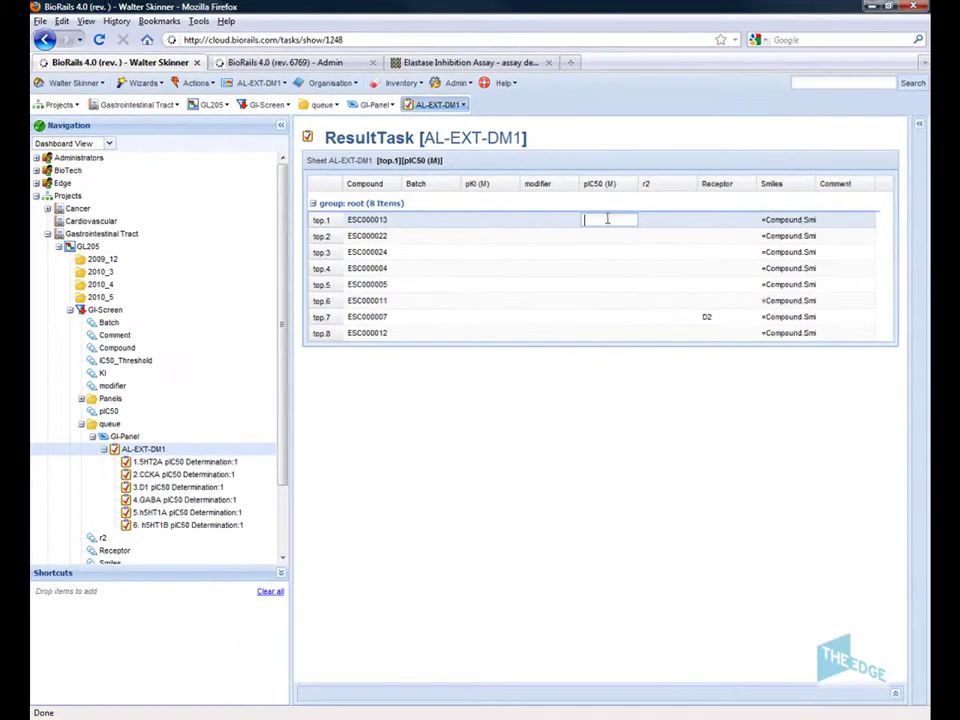
pyautogui.write('0.98')
pyautogui.press('Return')
pyautogui.write('0.07')
pyautogui.press('Return')
pyautogui.write('0.345')
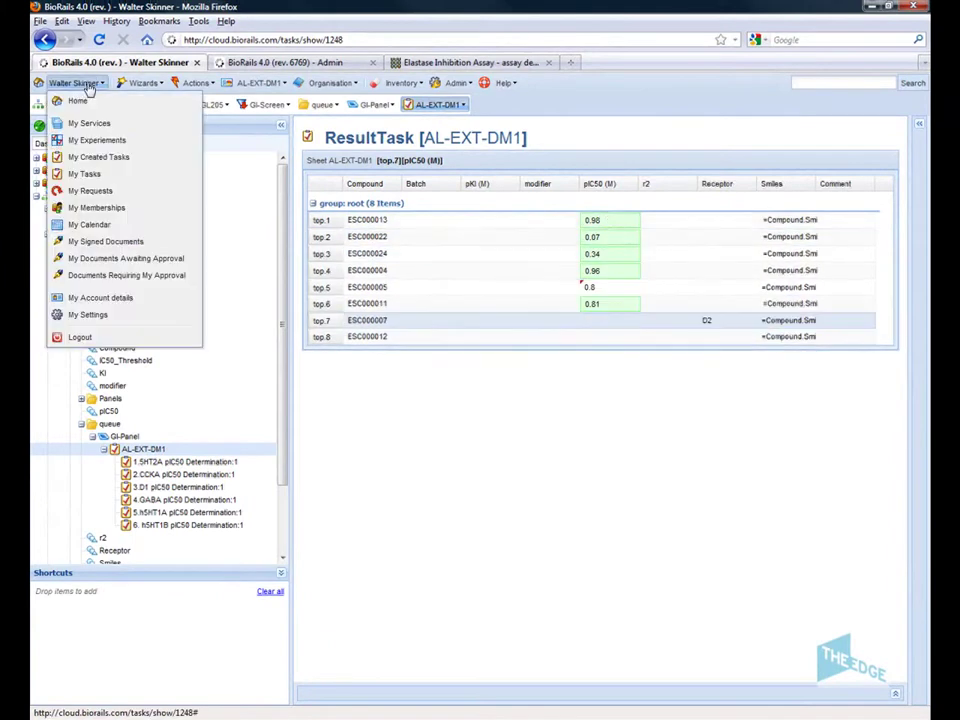
# Step: Open the L0103 request from the own requests list to check its item states, and collapse the project's Requests folder
pyautogui.click(92, 191)
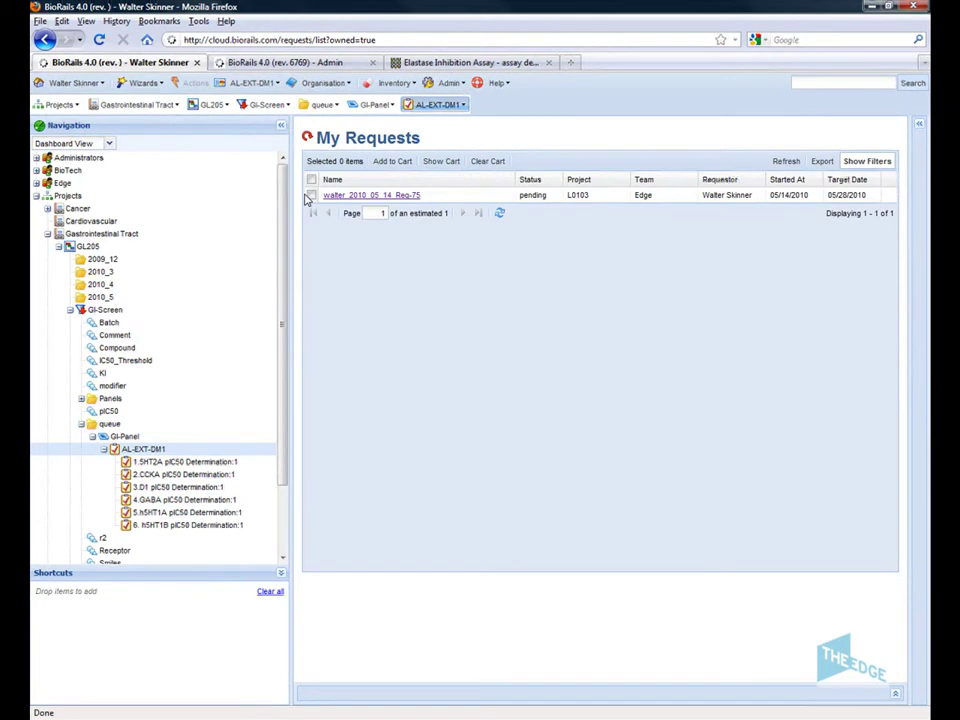
pyautogui.click(380, 196)
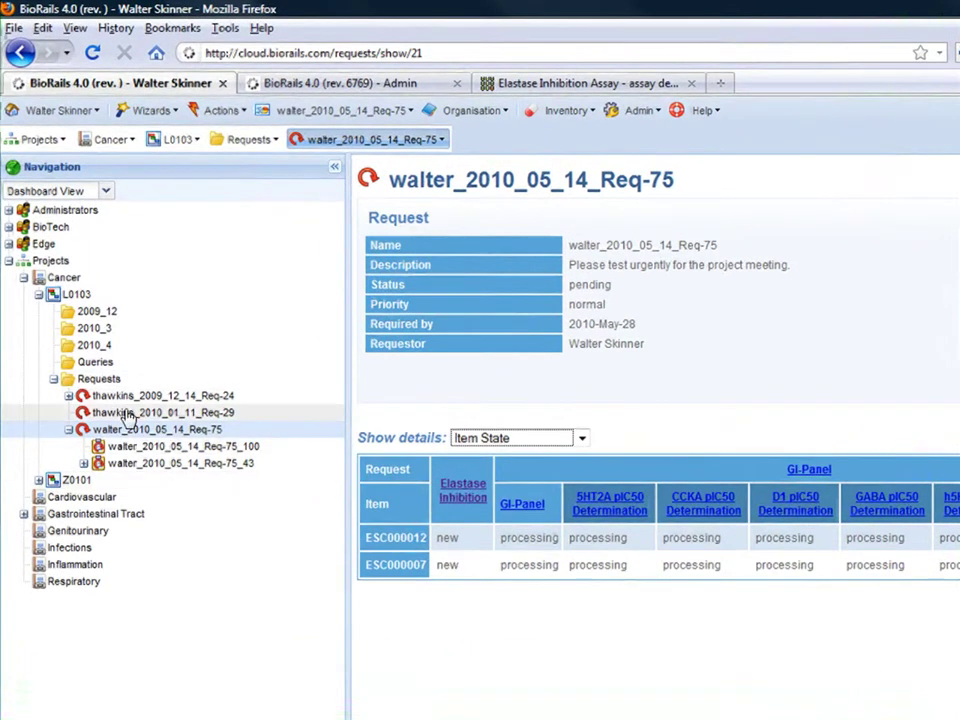
pyautogui.click(68, 429)
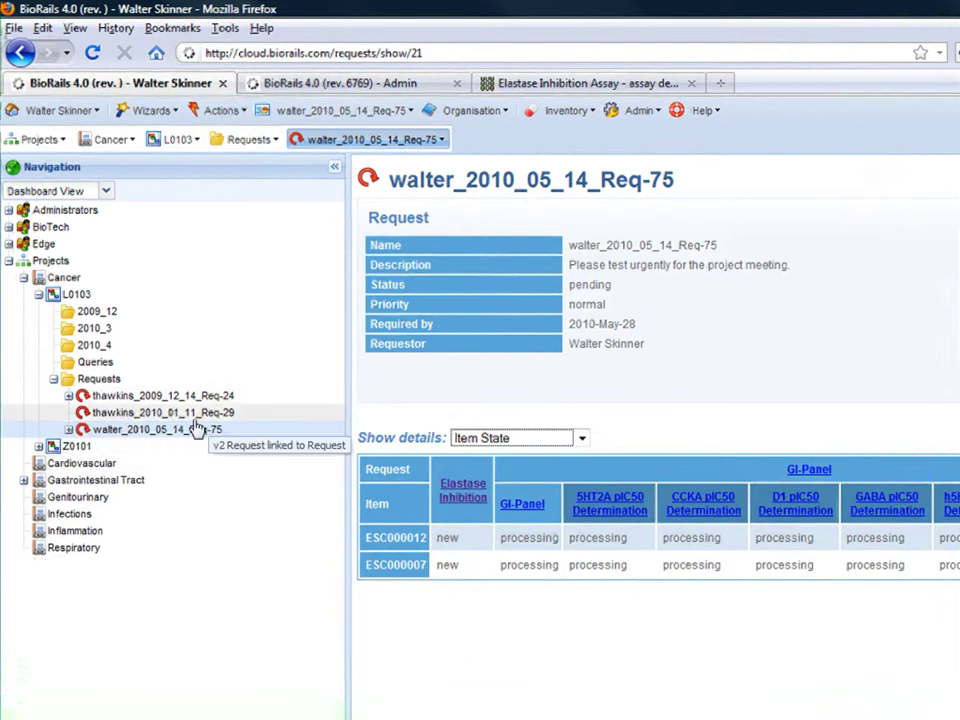
pyautogui.click(54, 379)
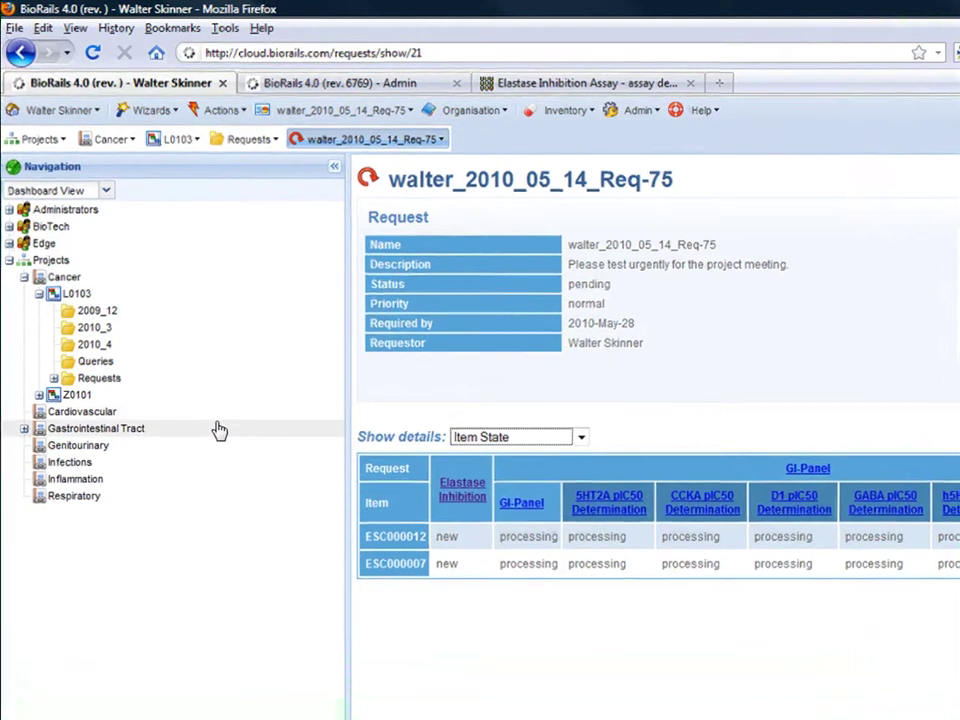